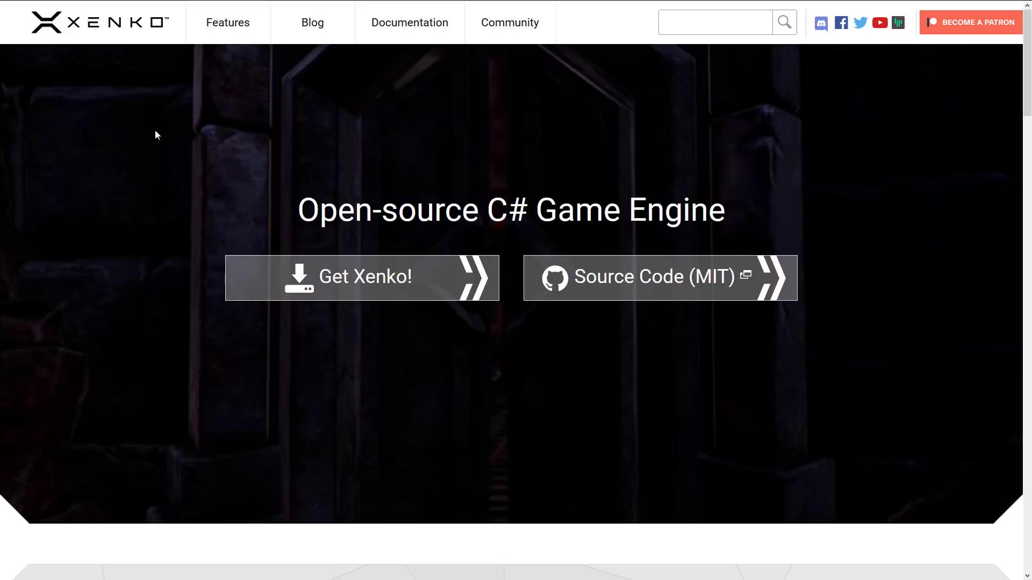
Step: Switch from the Xenko home page to the SpaceEscape.sln Xenko Game Studio window
mouse_move(313, 2)
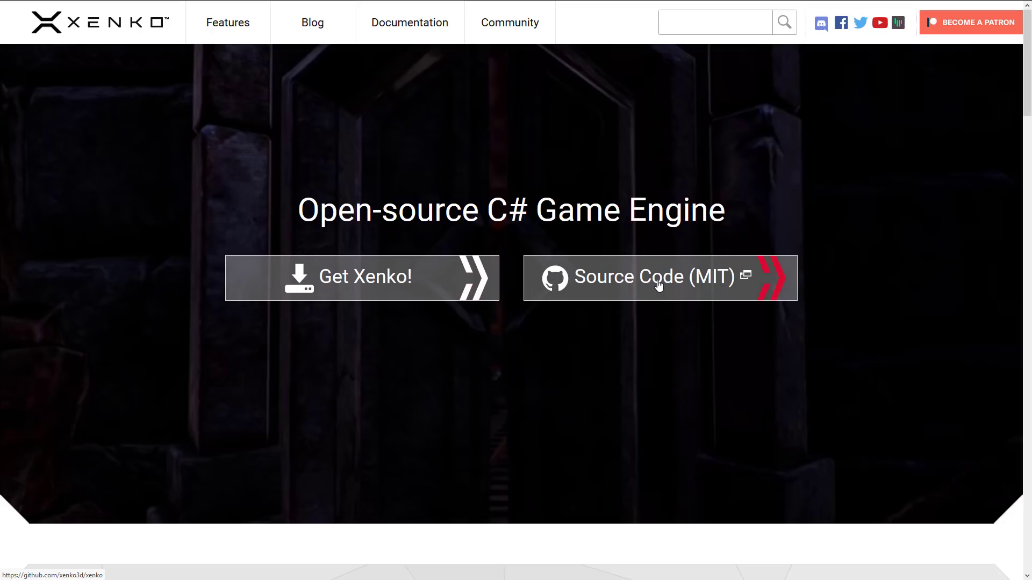
key("alt+Tab")
key("alt+Tab")
key("alt+Tab")
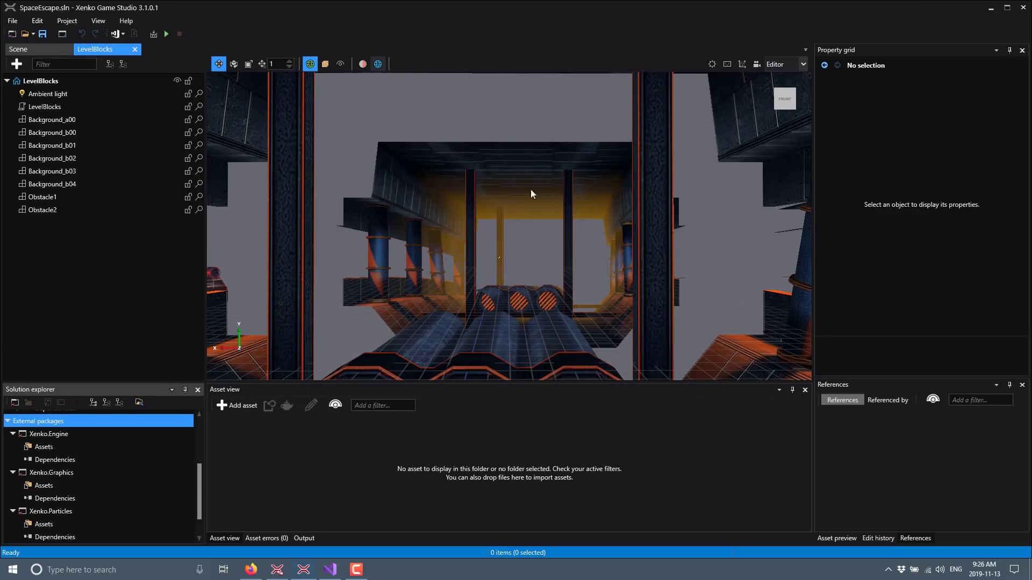
Step: Fly the camera around the LevelBlocks scene and select the Background_b01 entity
right_click_drag(532, 164, 544, 173)
right_click_drag(450, 239, 601, 171)
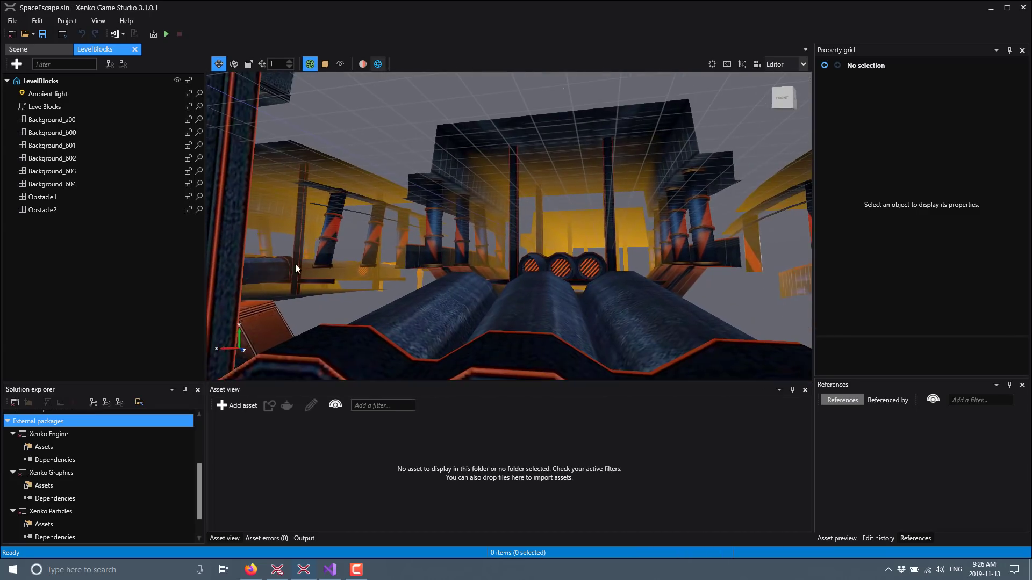
left_click(87, 142)
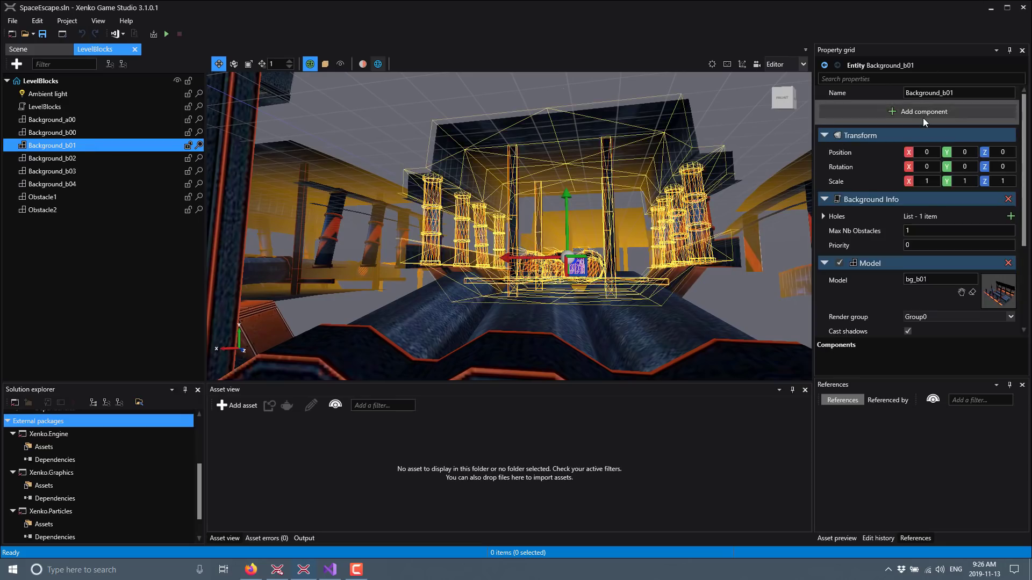
Step: Look through Background_b01's components in the Property grid, then switch to Visual Studio
scroll(886, 242, "down", 3)
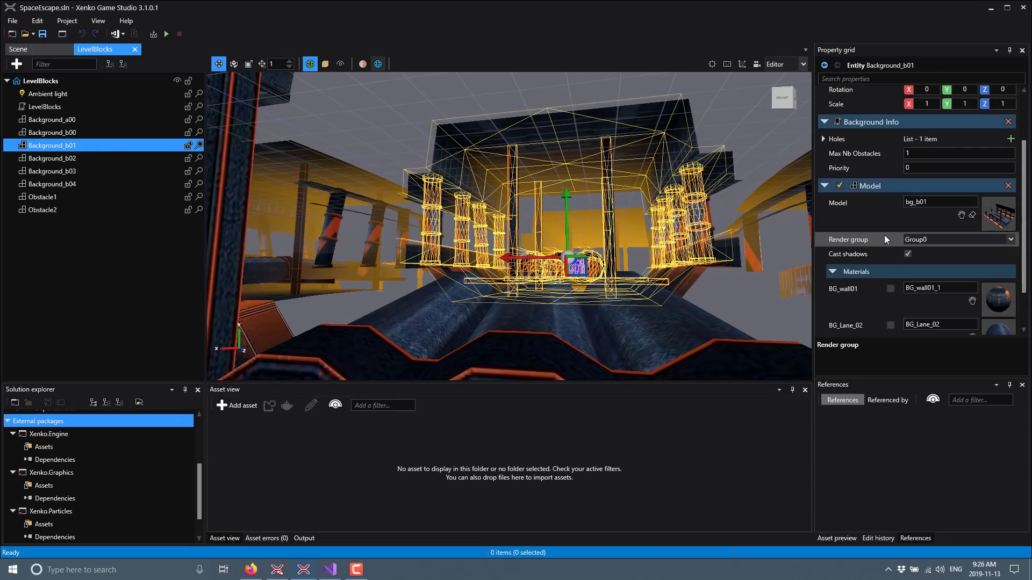
scroll(885, 234, "down", 2)
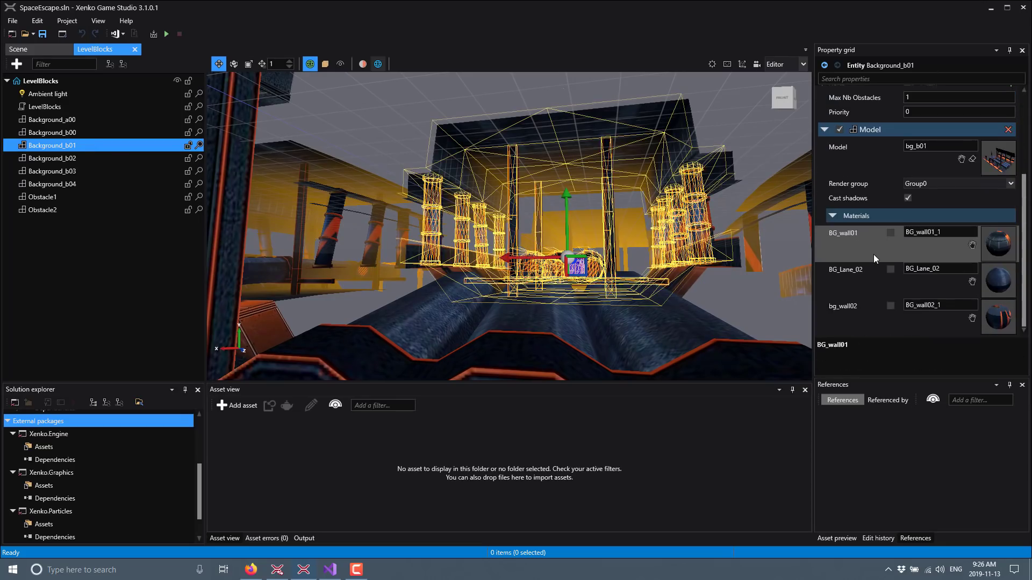
scroll(873, 254, "up", 5)
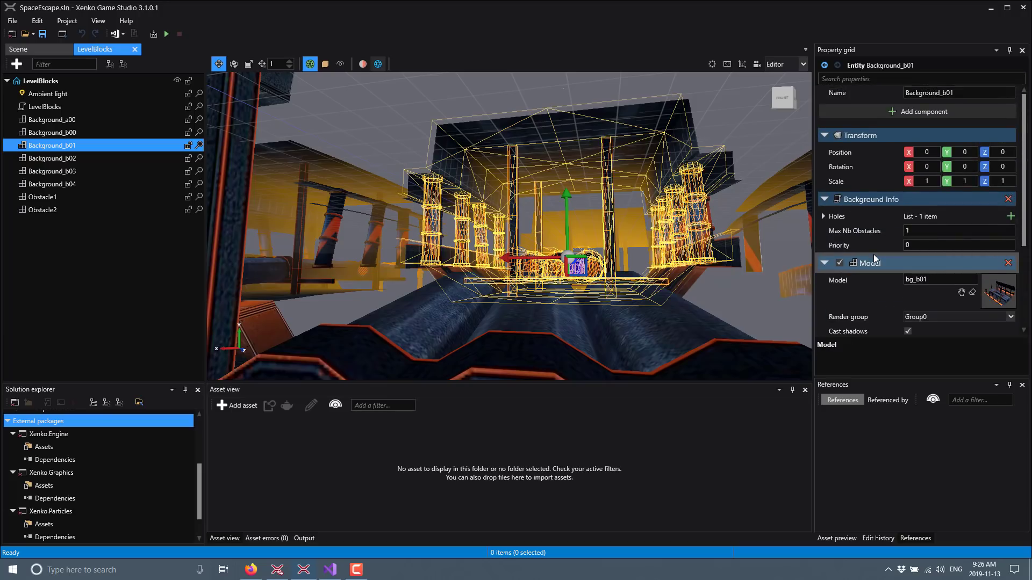
left_click(330, 569)
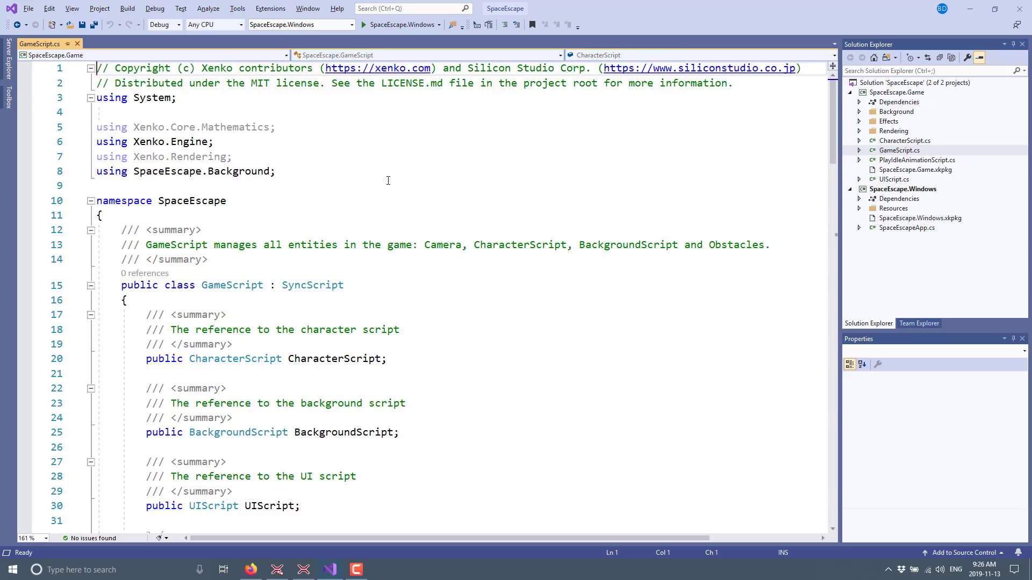
Step: Open Manage NuGet Packages for Solution from the Tools menu
left_click(237, 8)
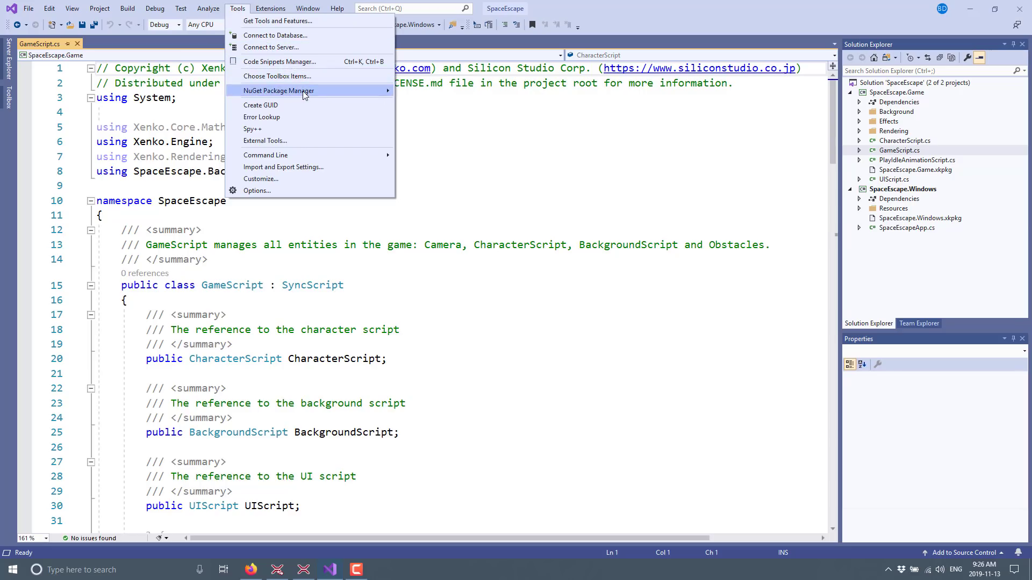
mouse_move(304, 93)
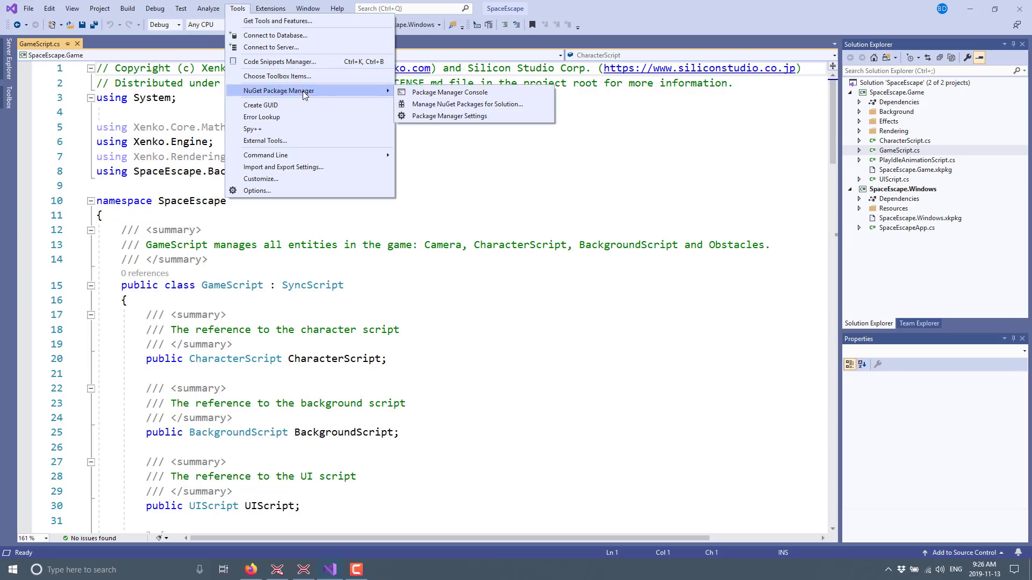
left_click(457, 104)
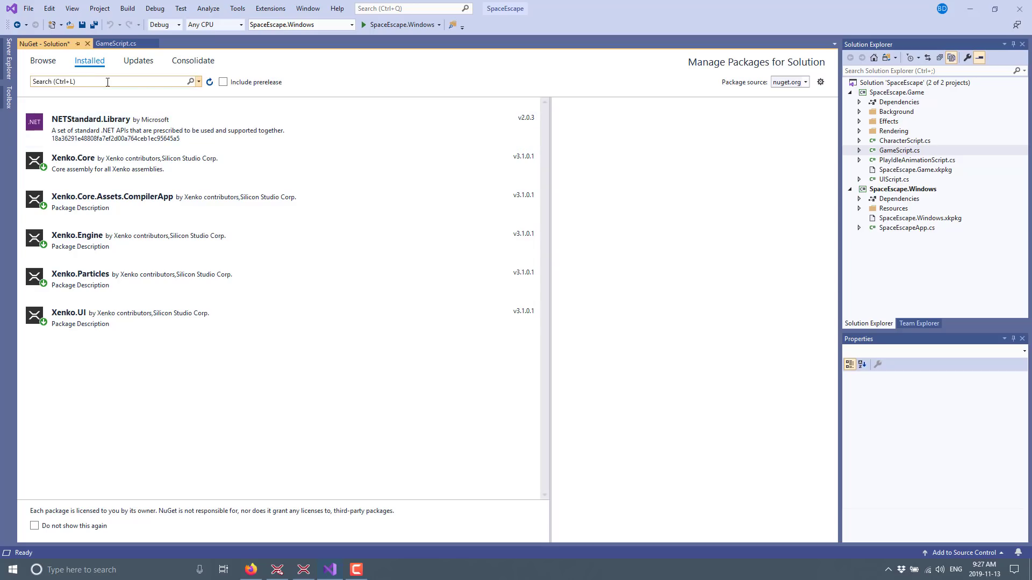
Step: Search the online packages for xenko, browse the results, and reopen GameScript.cs
left_click(48, 62)
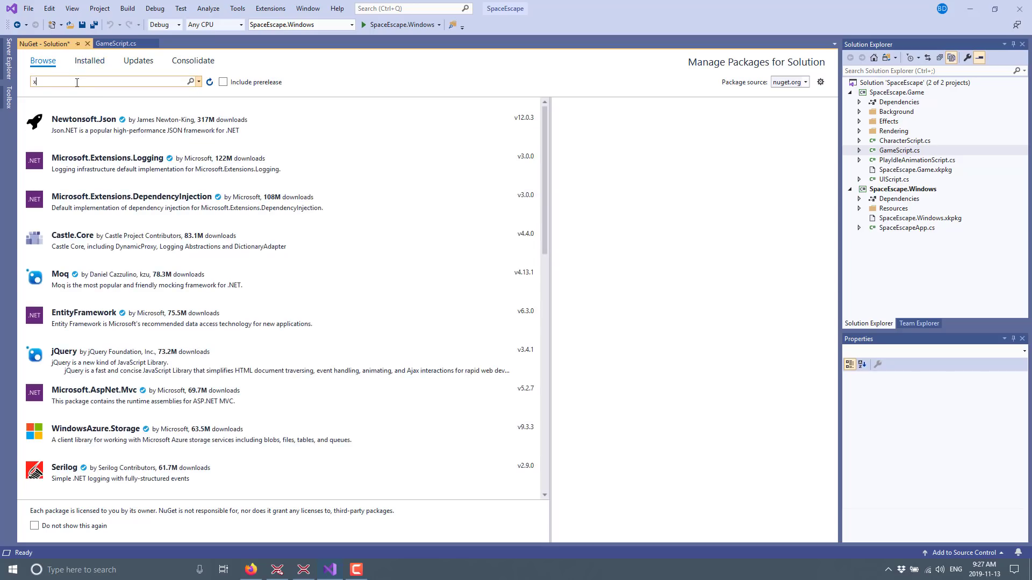
key("Return")
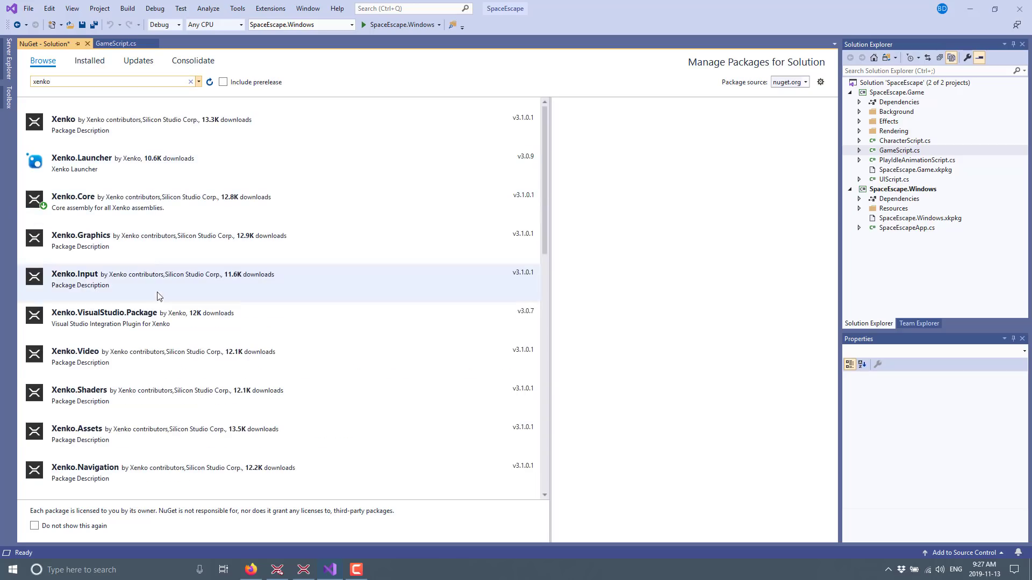
scroll(149, 350, "down", 5)
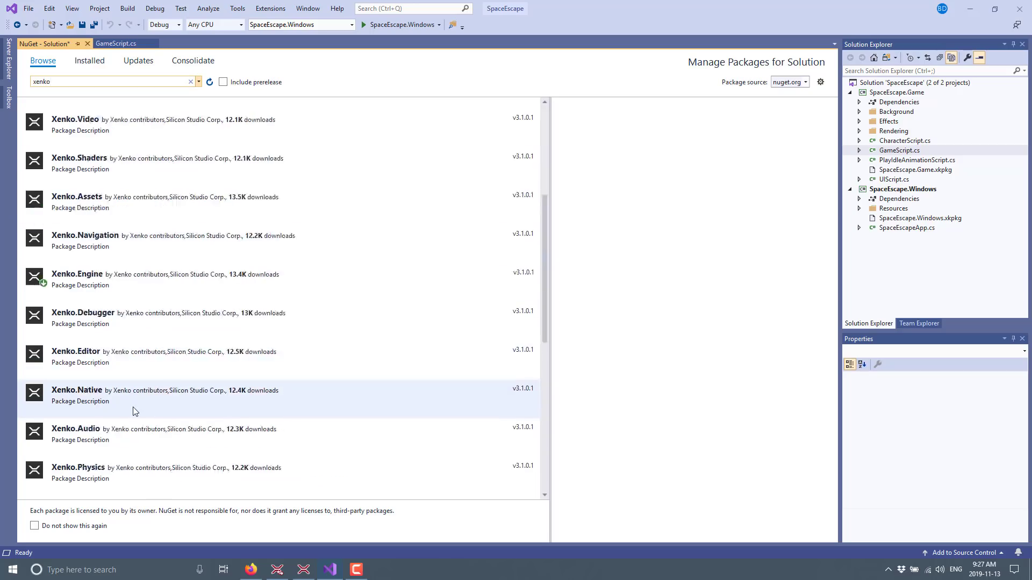
scroll(134, 407, "down", 1)
scroll(134, 408, "up", 4)
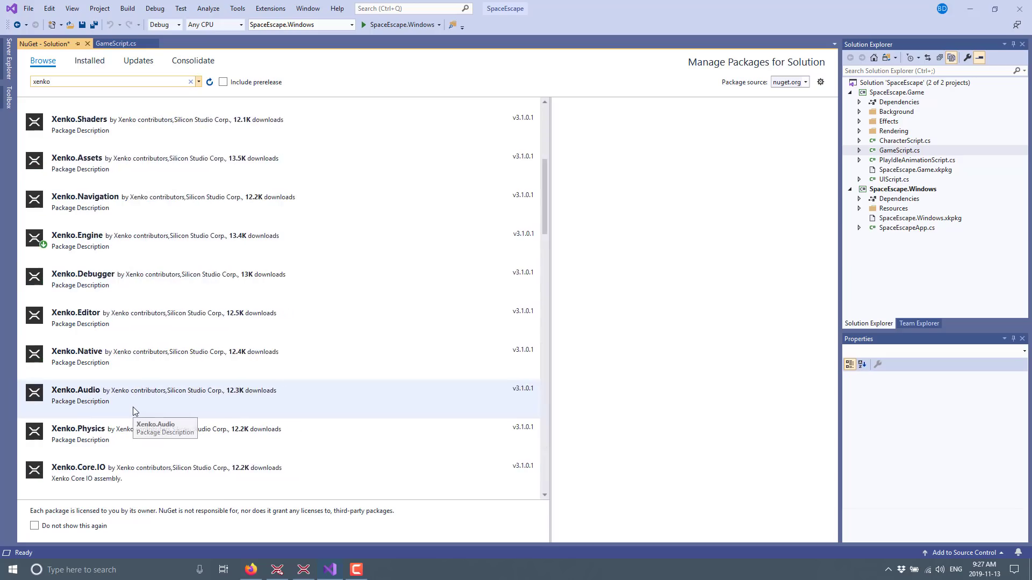
scroll(127, 277, "up", 2)
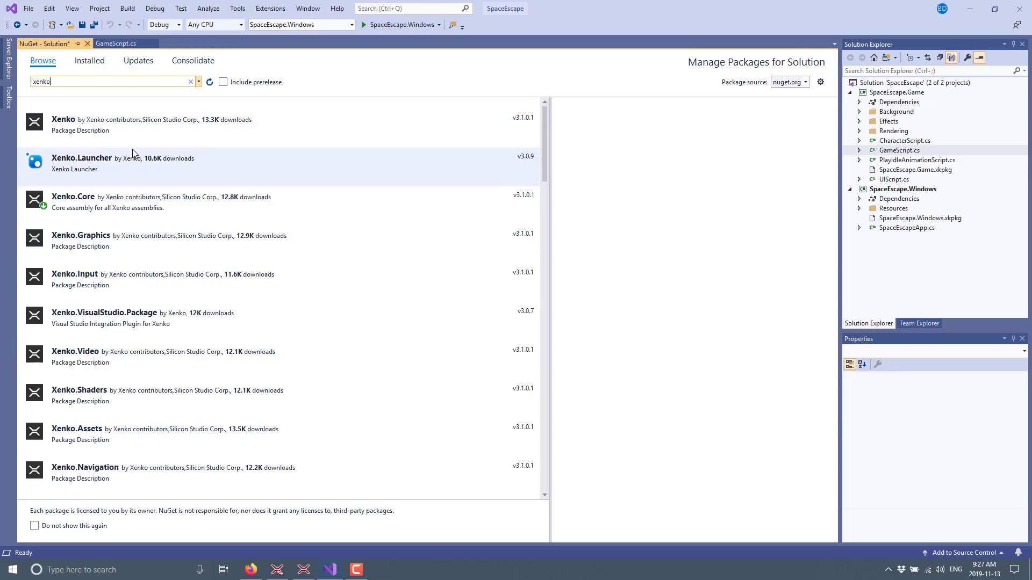
scroll(156, 282, "down", 3)
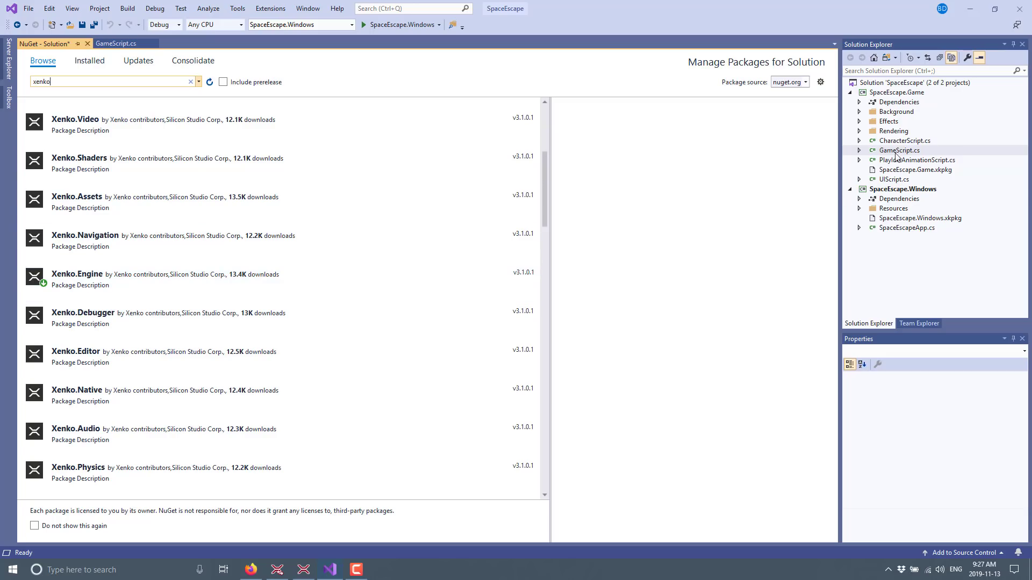
double_click(915, 153)
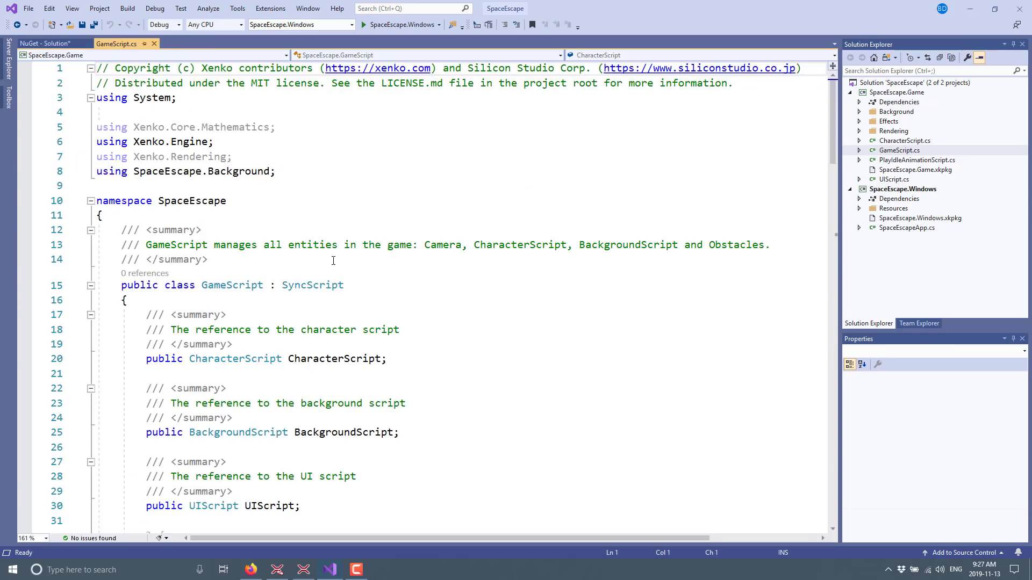
Step: Read through GameScript.cs: the SyncScript base class, Start method and Update method
double_click(316, 241)
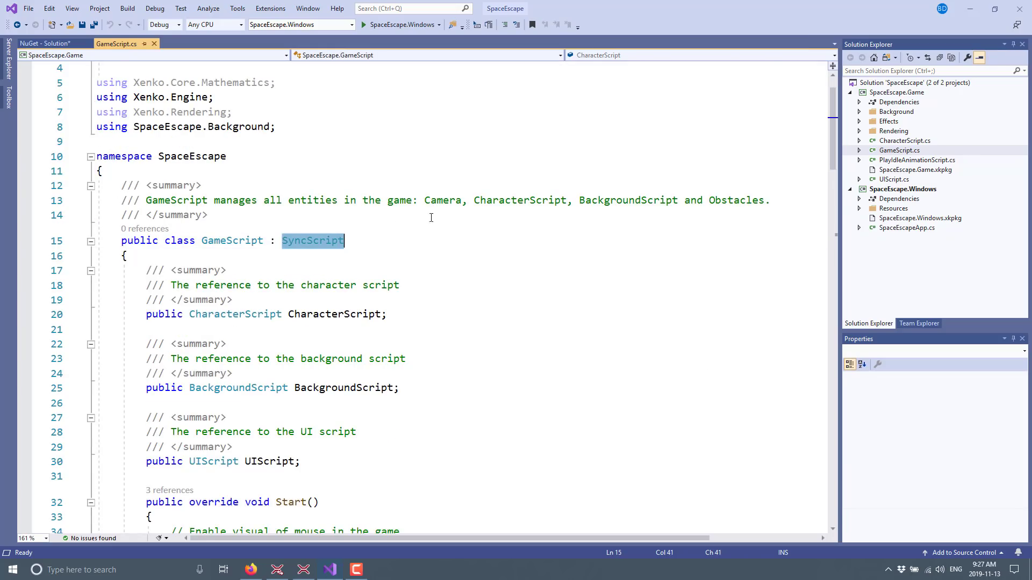
scroll(477, 320, "down", 5)
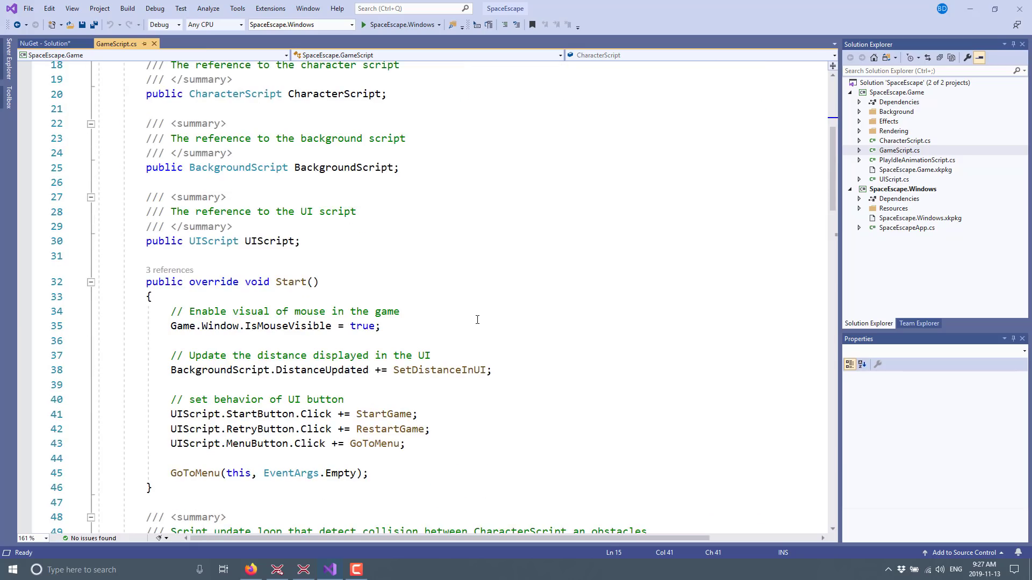
left_click(297, 282)
scroll(561, 308, "down", 6)
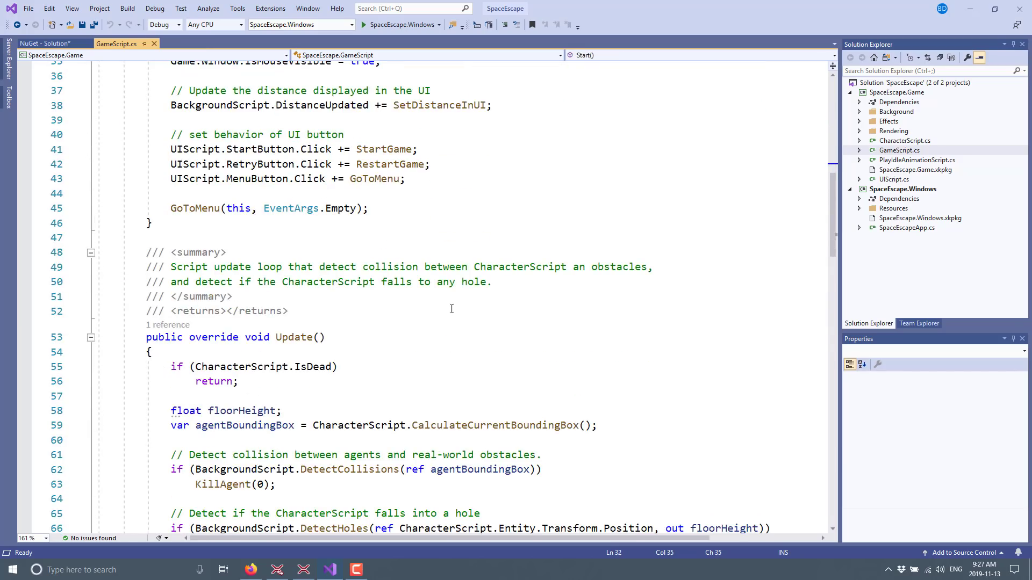
left_click(289, 333)
scroll(600, 356, "down", 11)
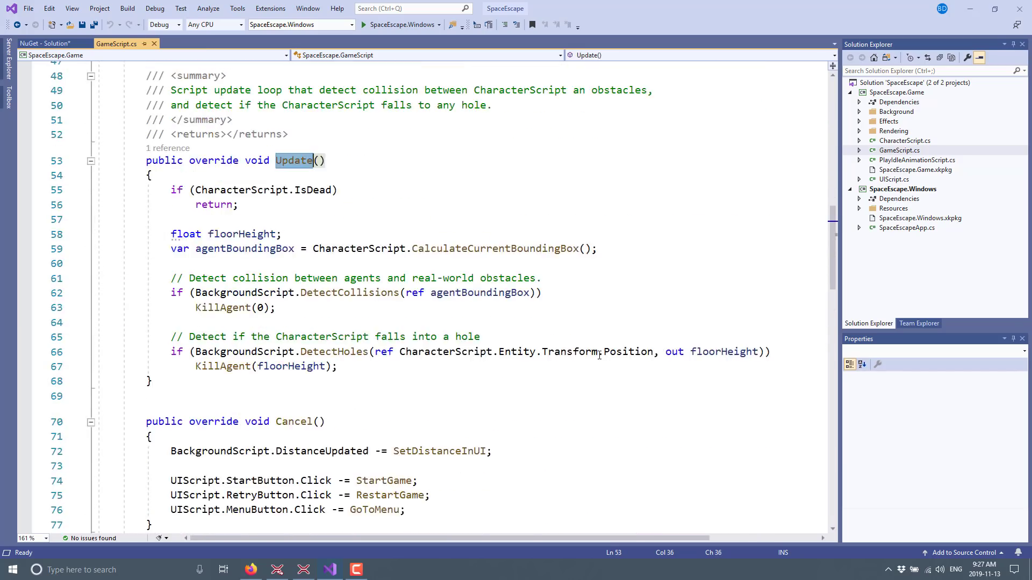
scroll(600, 356, "down", 14)
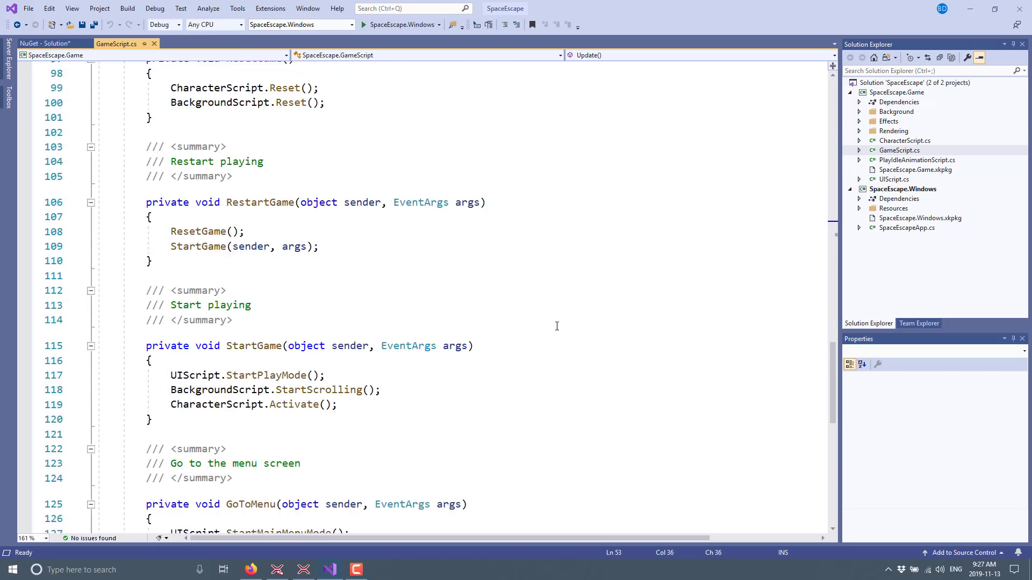
scroll(570, 338, "down", 1)
scroll(564, 330, "up", 8)
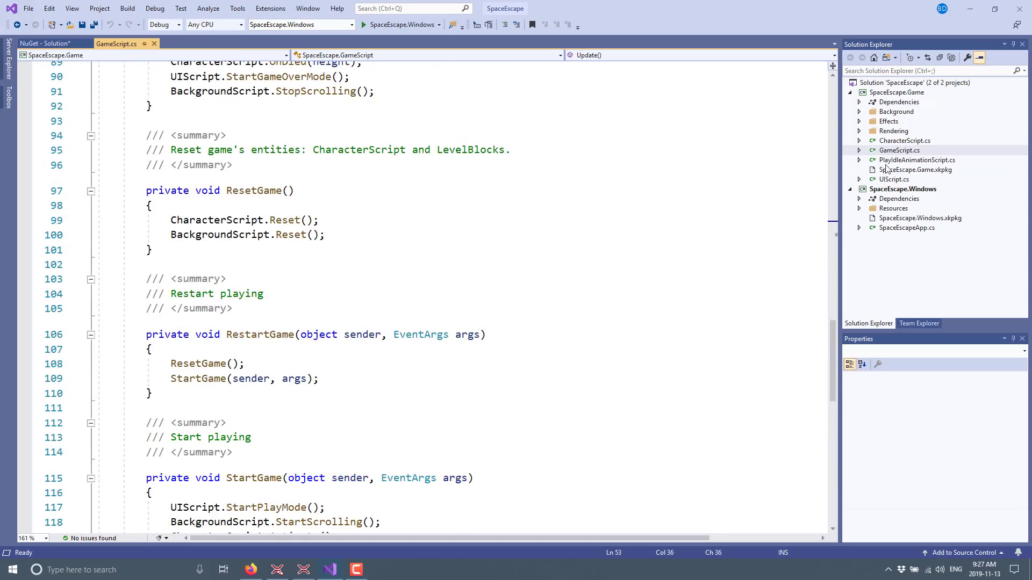
Step: Open CharacterScript.cs, expand the Rendering folder to show BendFogRenderFeature.cs, then return to Game Studio
double_click(895, 142)
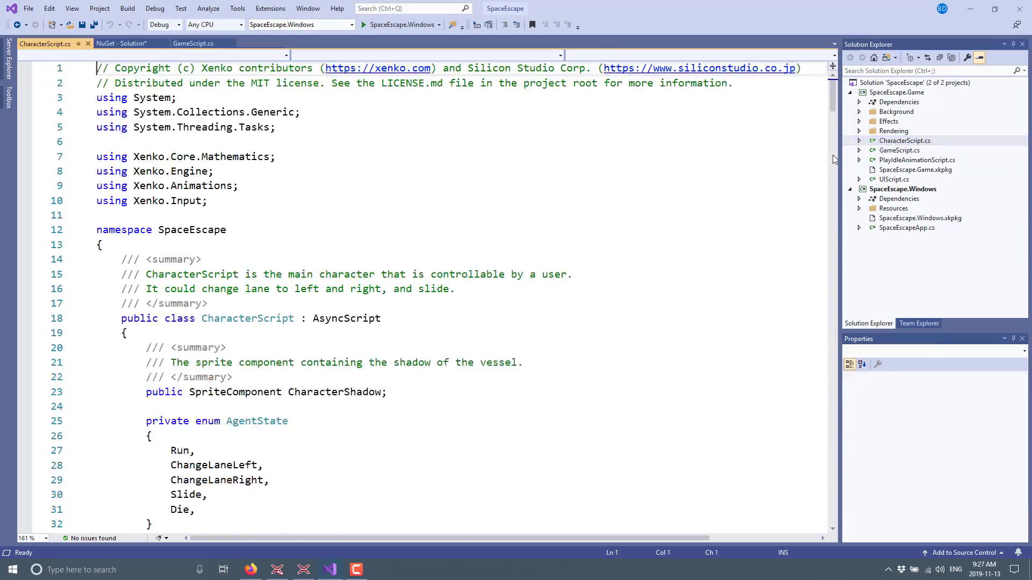
scroll(361, 250, "down", 4)
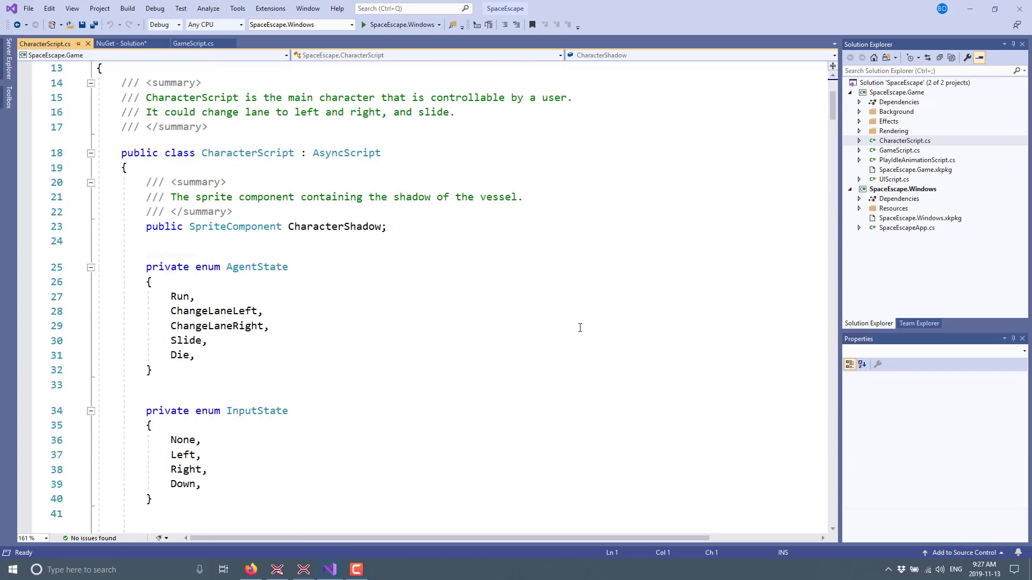
left_click(860, 134)
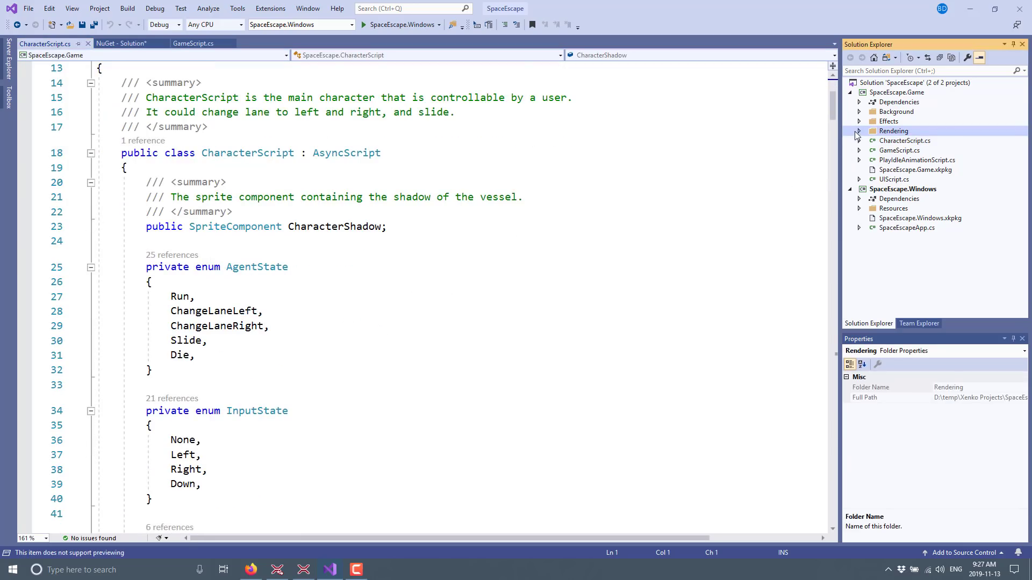
left_click(859, 132)
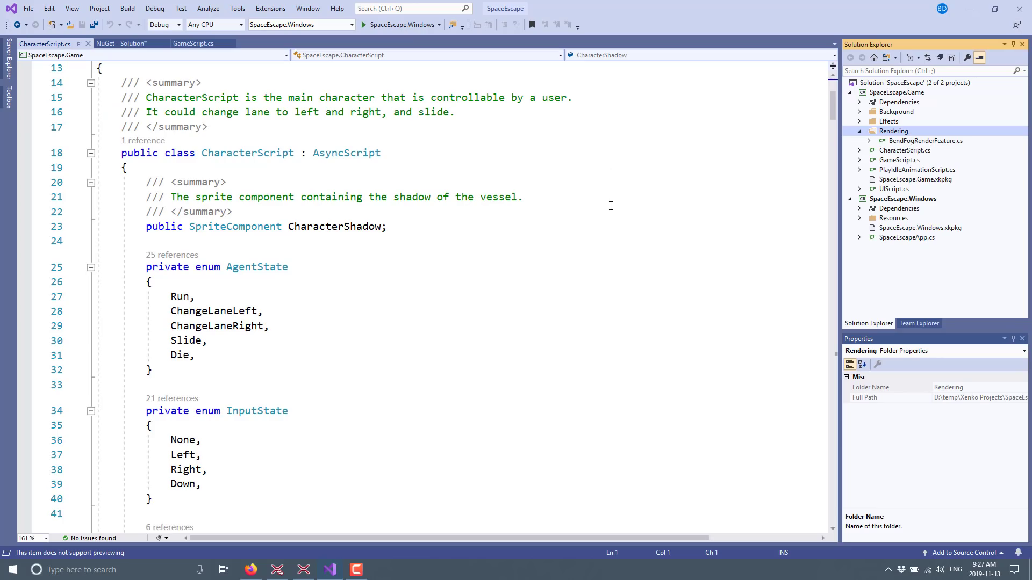
scroll(488, 290, "down", 6)
scroll(521, 290, "up", 4)
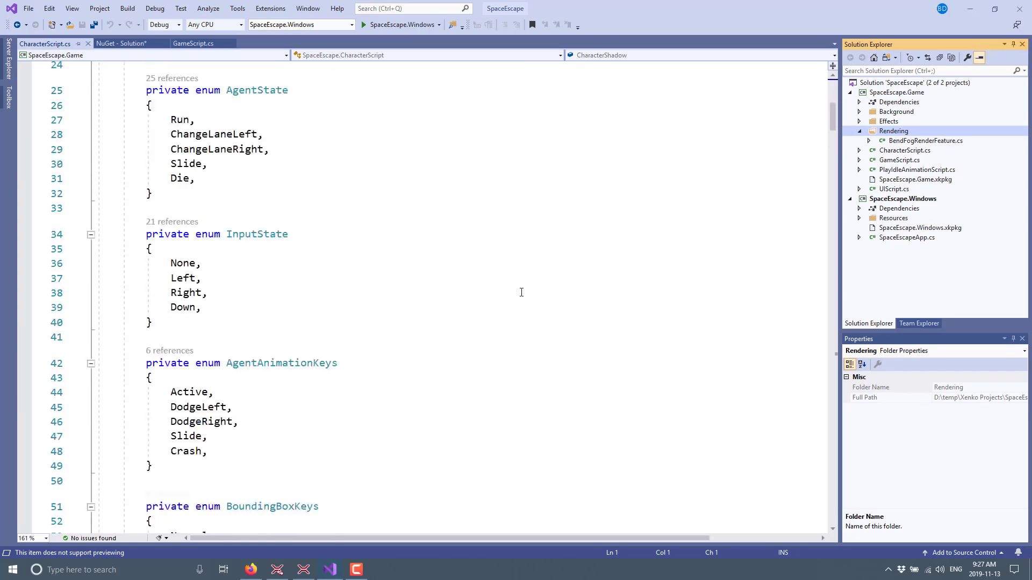
scroll(522, 292, "up", 6)
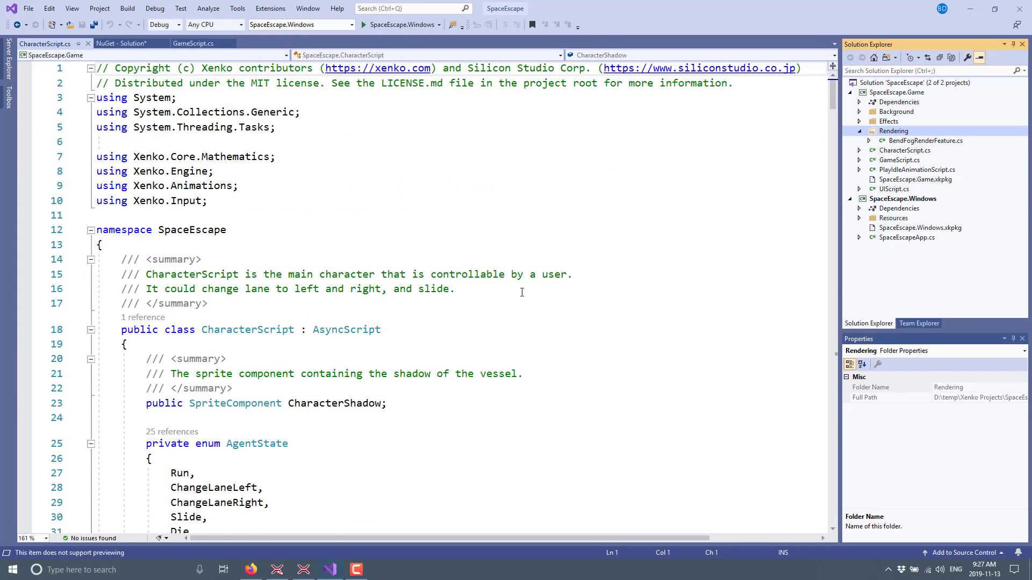
key("alt+Tab")
scroll(466, 276, "up", 3)
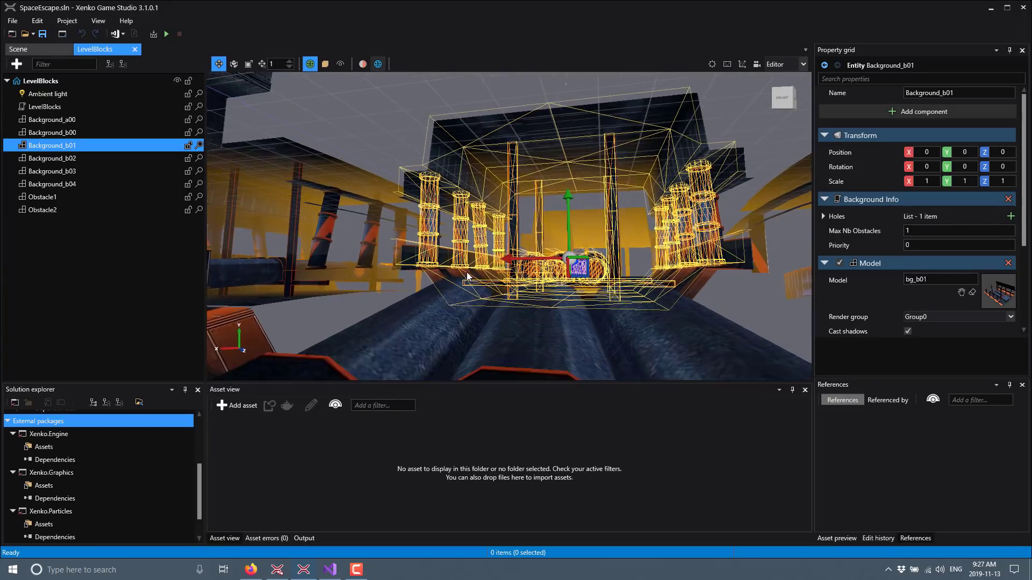
Step: Show the 49 items in SpaceEscape.Game's Assets folder, including LevelBlocks and Scene
scroll(466, 276, "up", 3)
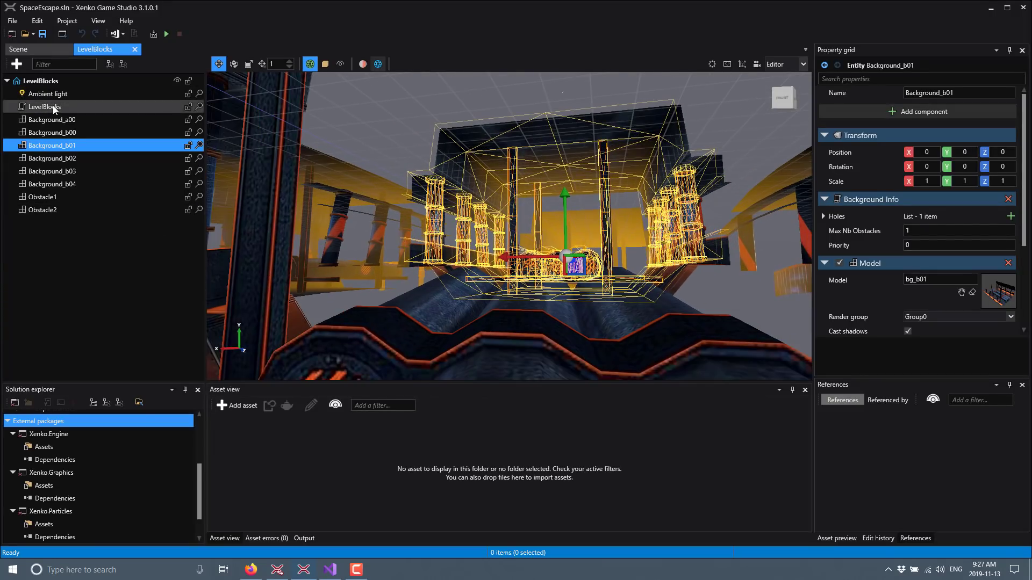
scroll(70, 457, "up", 3)
left_click(50, 444)
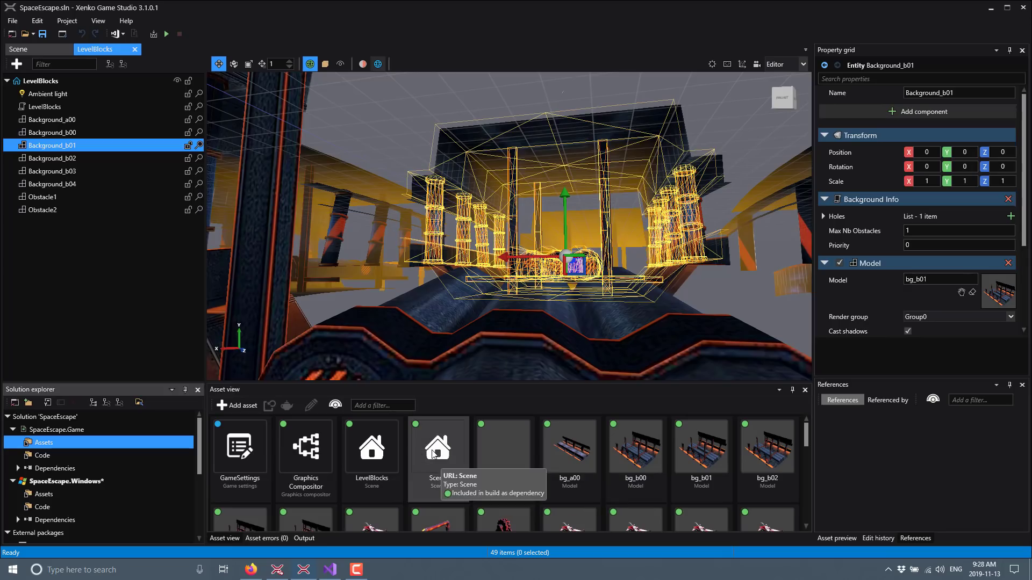
Step: Open the car Scene and inspect bg_b01's BG_wall01_1 material: Diffuse Map, Lambert model
double_click(422, 457)
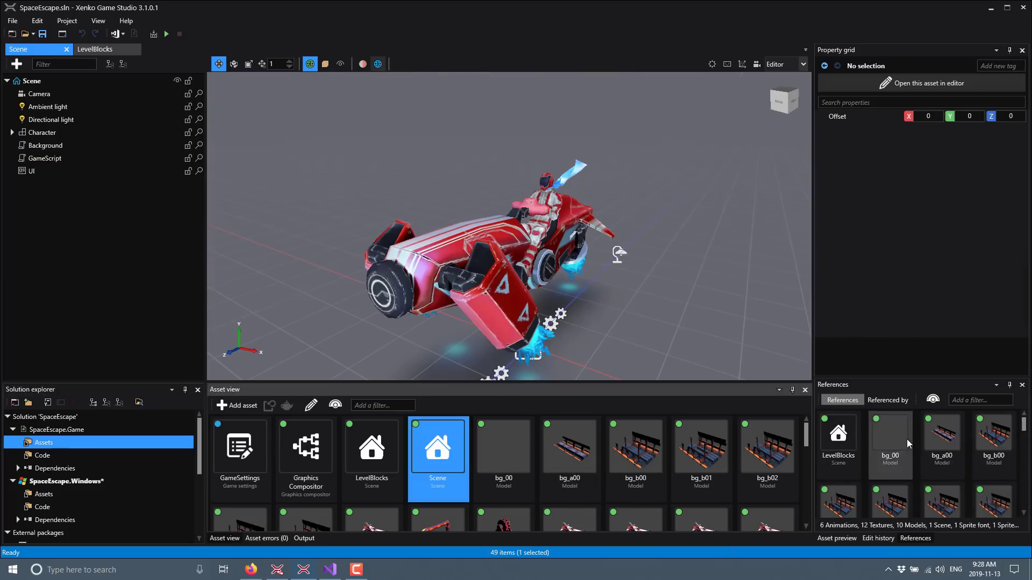
left_click(695, 442)
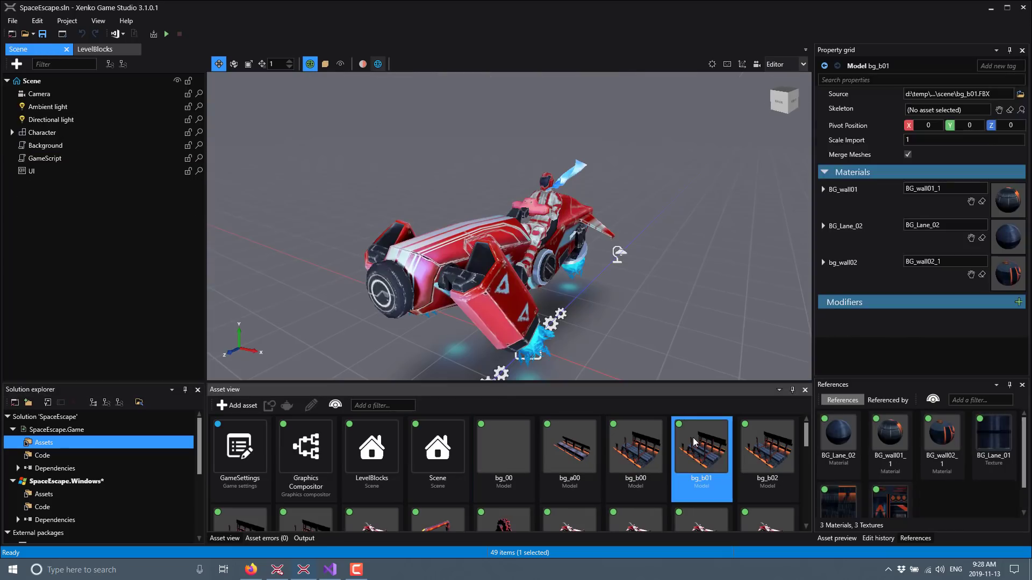
left_click(1012, 204)
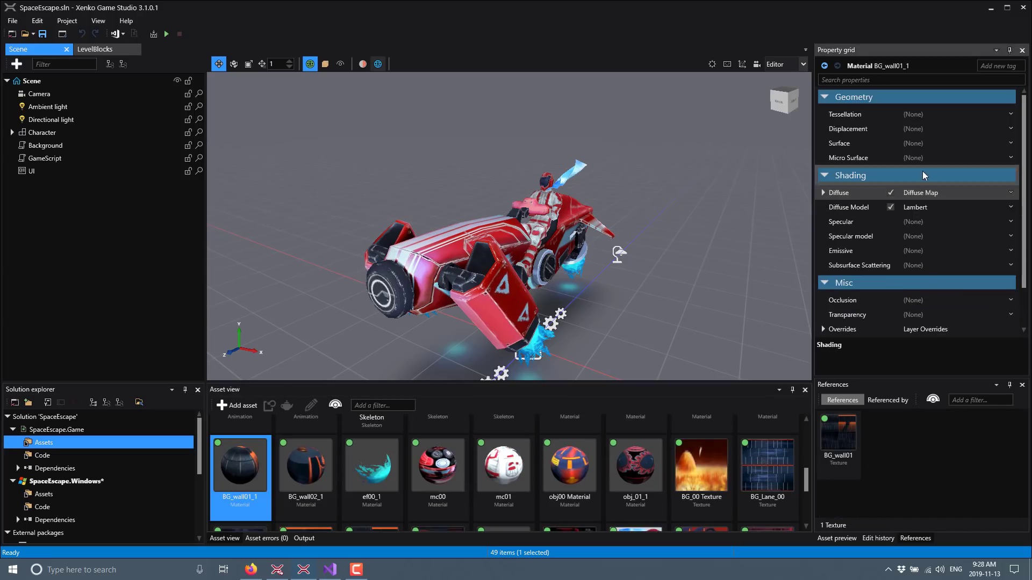
scroll(912, 250, "down", 2)
scroll(912, 250, "up", 2)
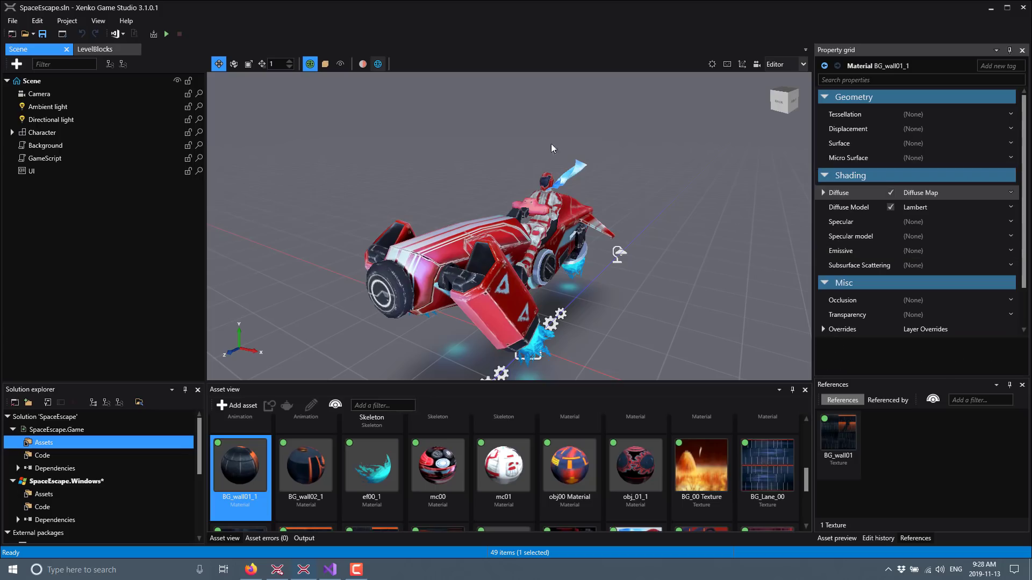
scroll(457, 473, "down", 5)
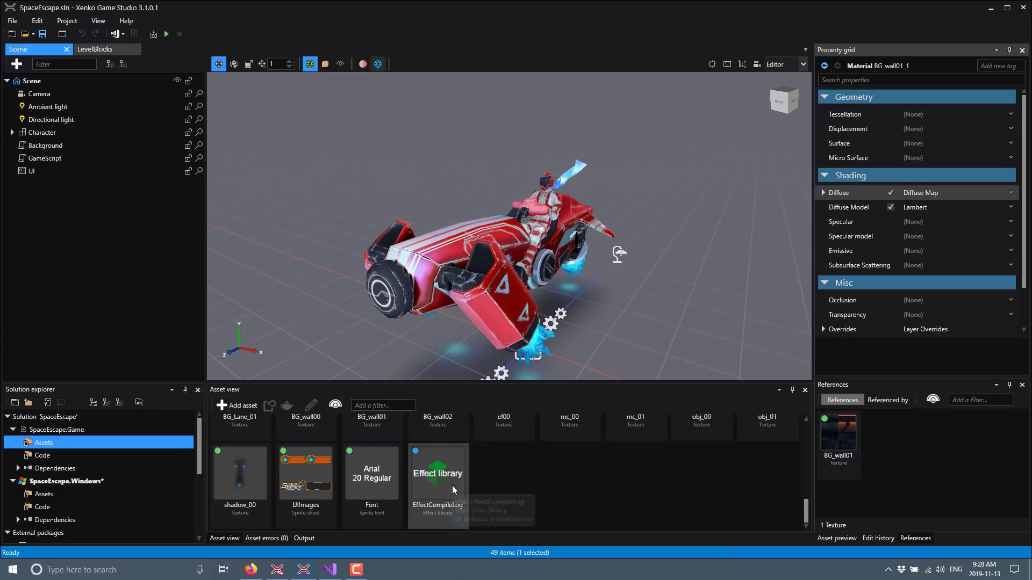
scroll(430, 478, "up", 2)
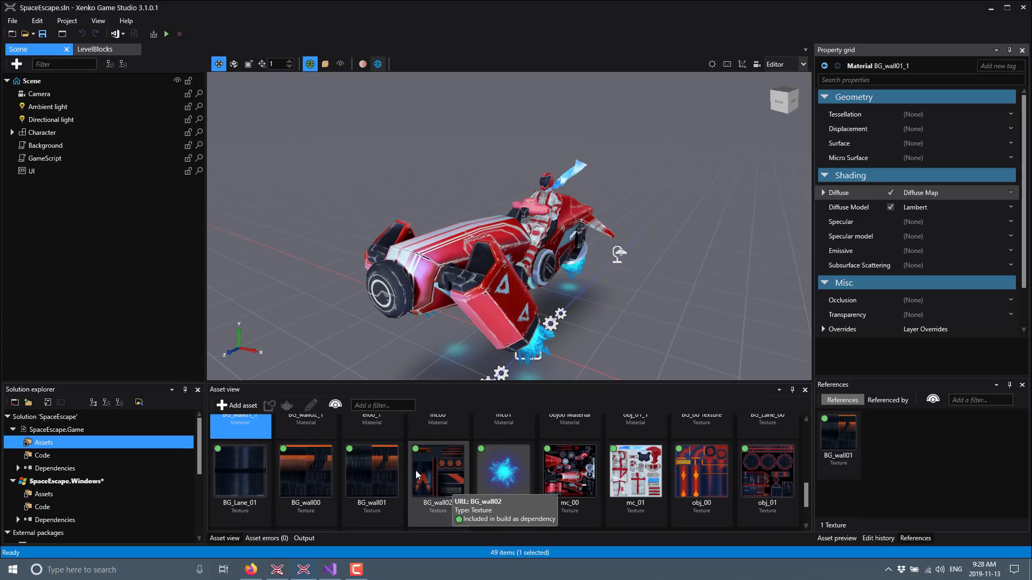
scroll(416, 473, "up", 3)
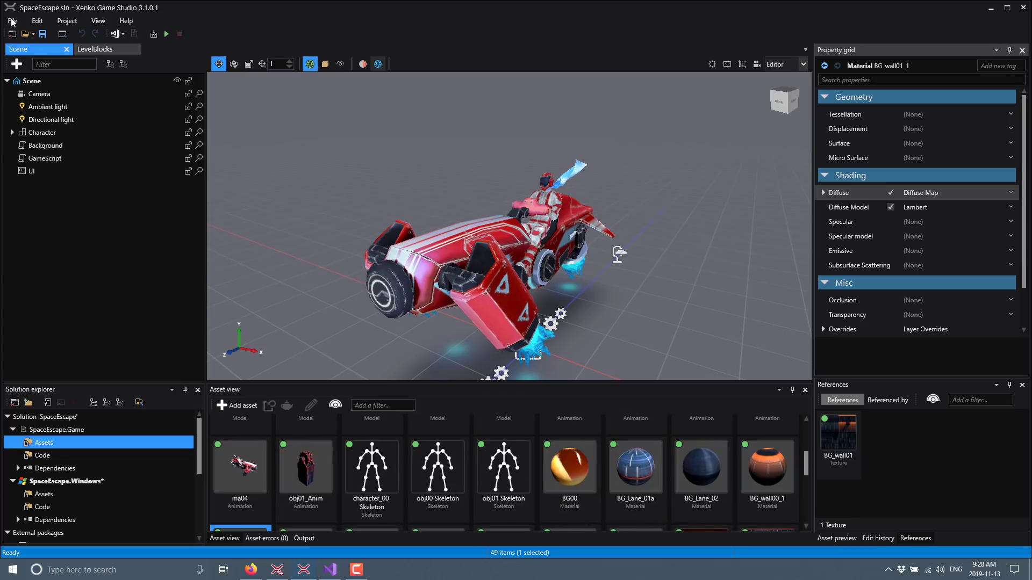
Step: Look over the Project, File and Edit menus, then bring up the Xenko Features page in Firefox
left_click(67, 23)
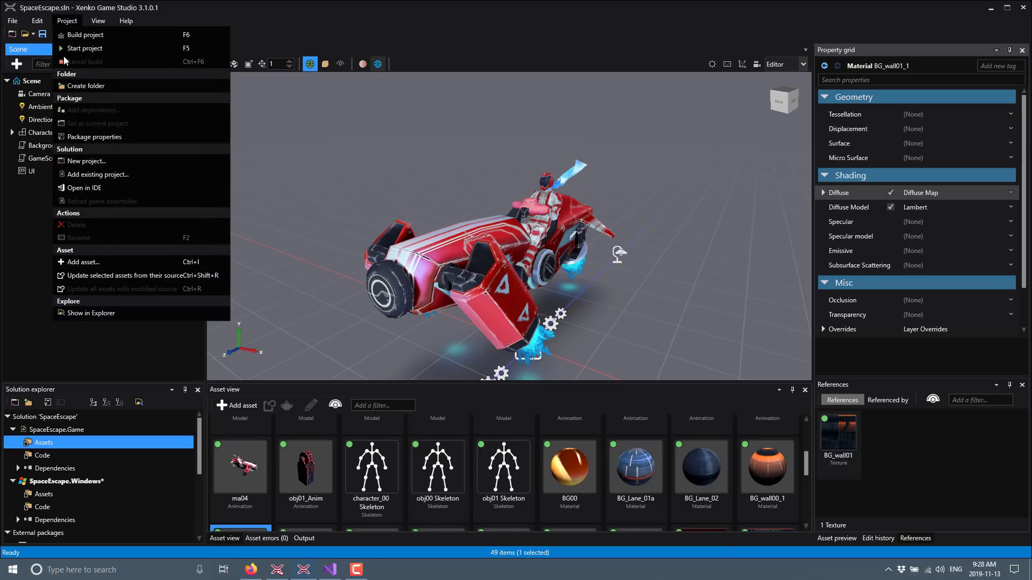
left_click(380, 156)
left_click(37, 20)
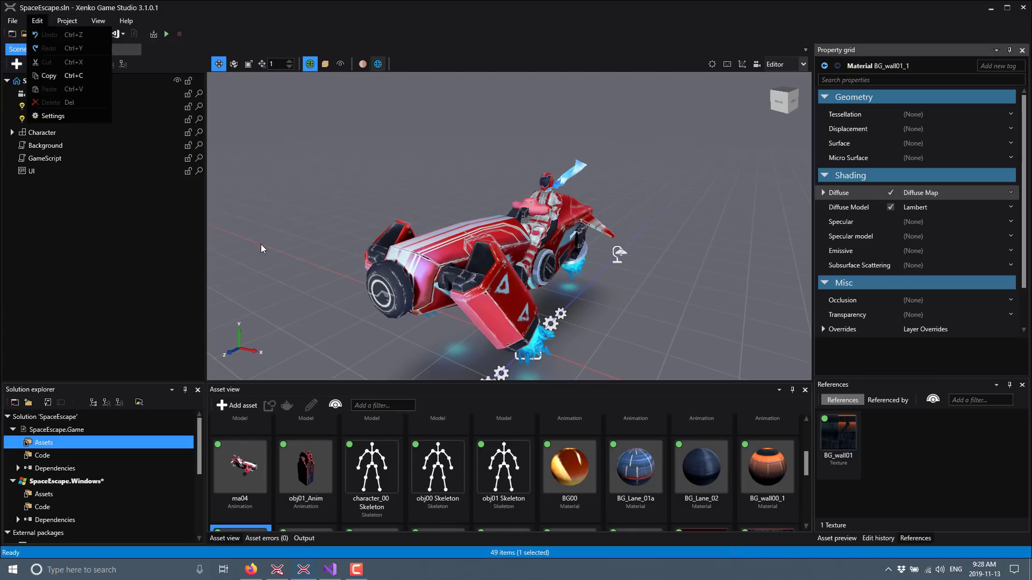
left_click(251, 568)
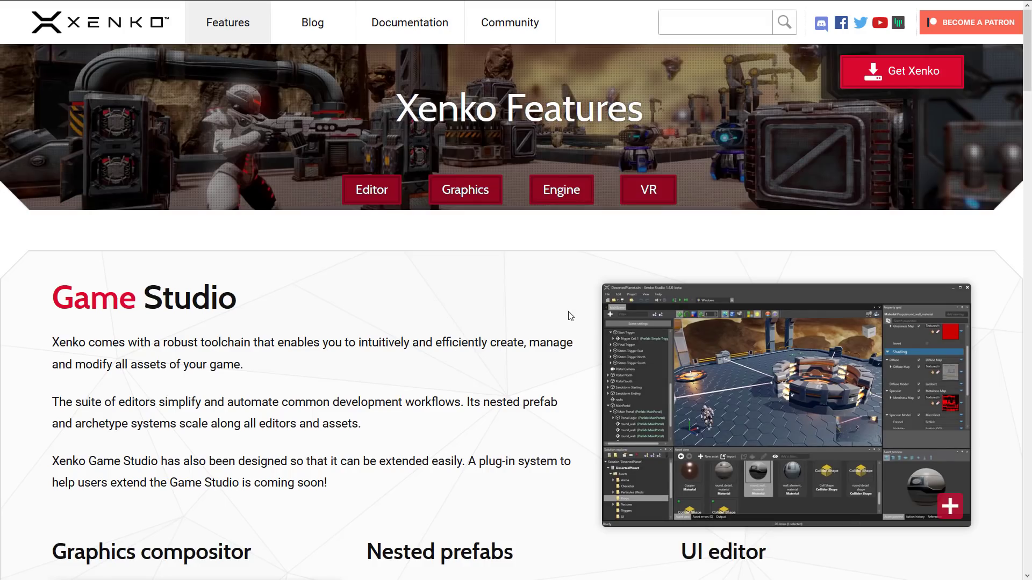
Step: Scroll past the Game Studio and editor feature cards to the Advanced graphics section
scroll(525, 316, "down", 3)
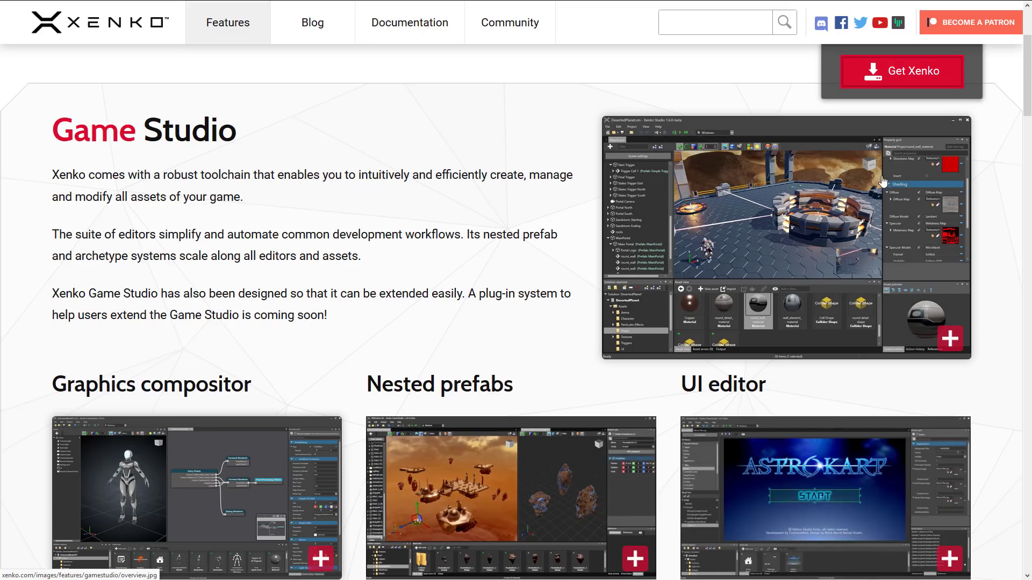
scroll(676, 236, "down", 2)
scroll(678, 231, "down", 3)
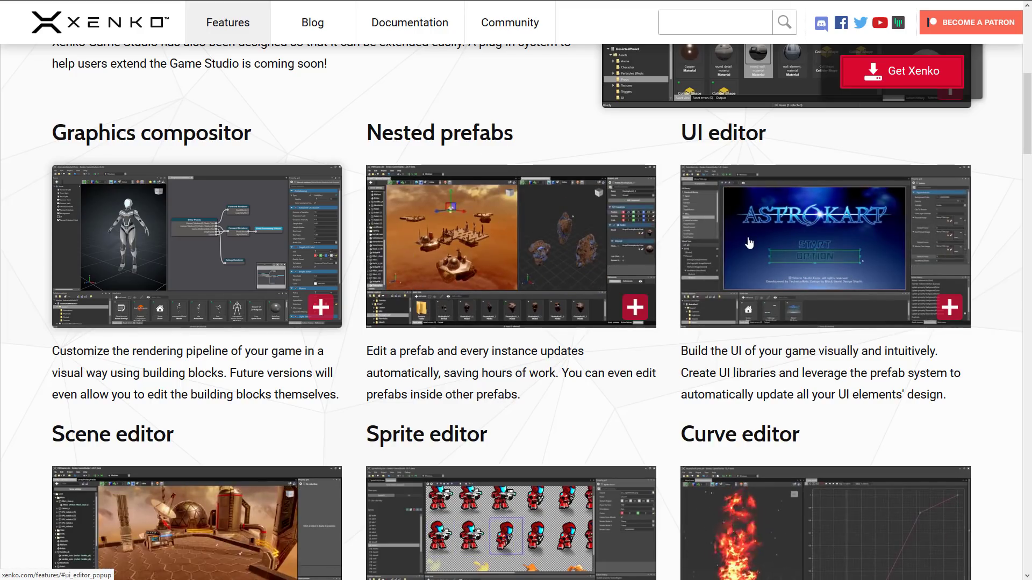
scroll(820, 198, "down", 2)
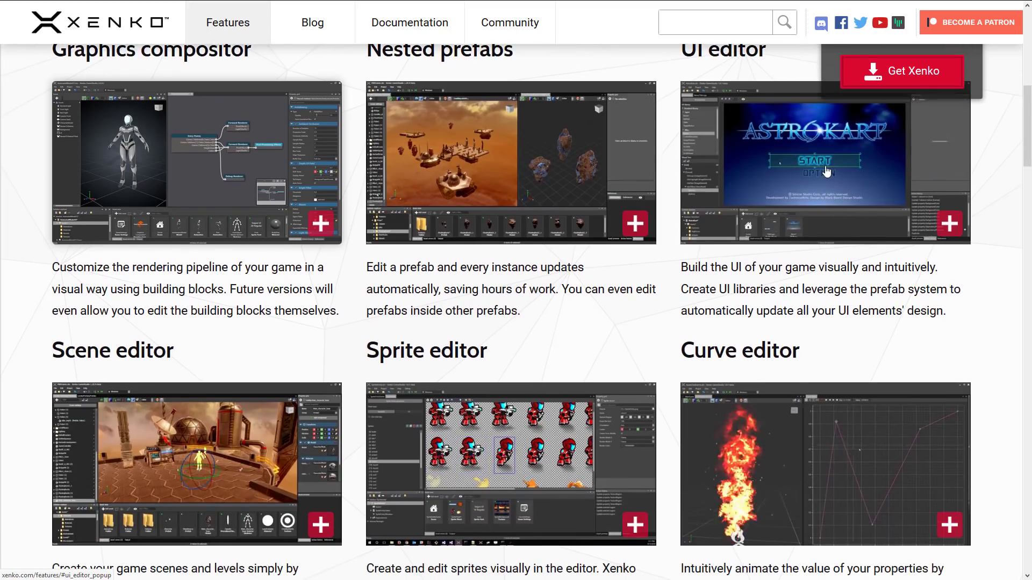
scroll(627, 166, "down", 3)
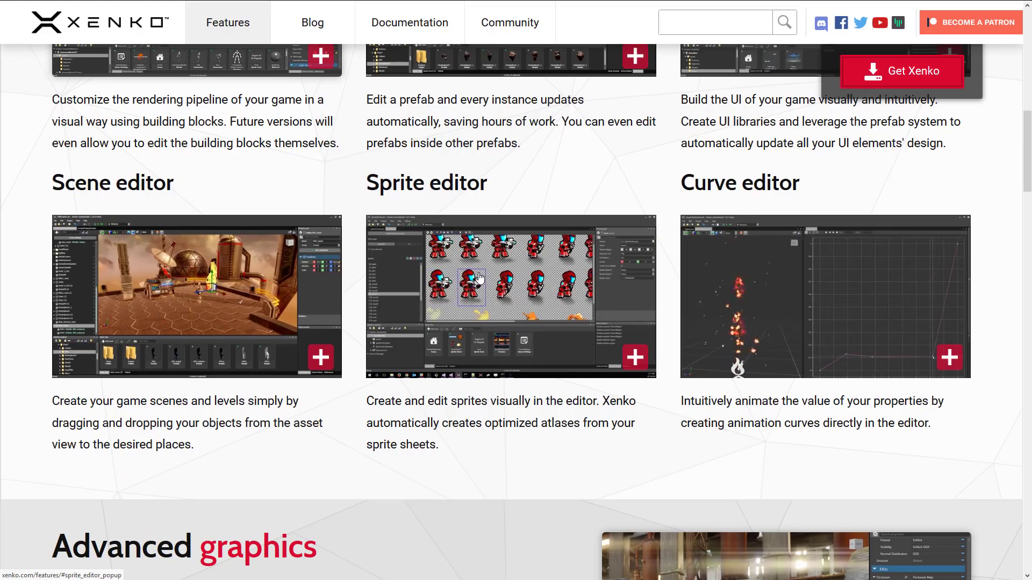
scroll(826, 333, "down", 7)
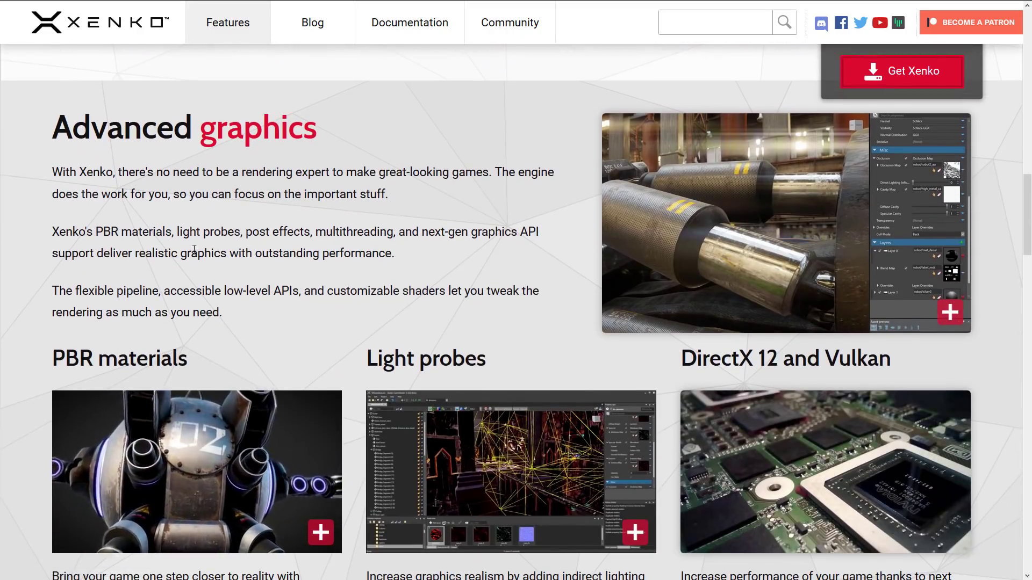
Step: Highlight the PBR materials feature list in Advanced graphics, then clear the highlight
left_click_drag(96, 232, 177, 232)
left_click(445, 231)
scroll(445, 231, "down", 6)
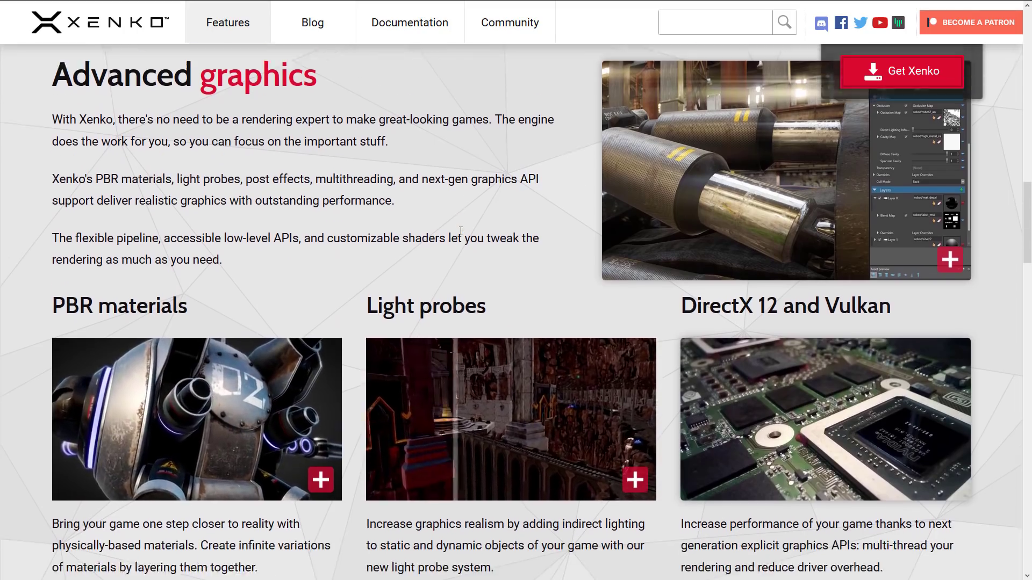
scroll(823, 166, "up", 1)
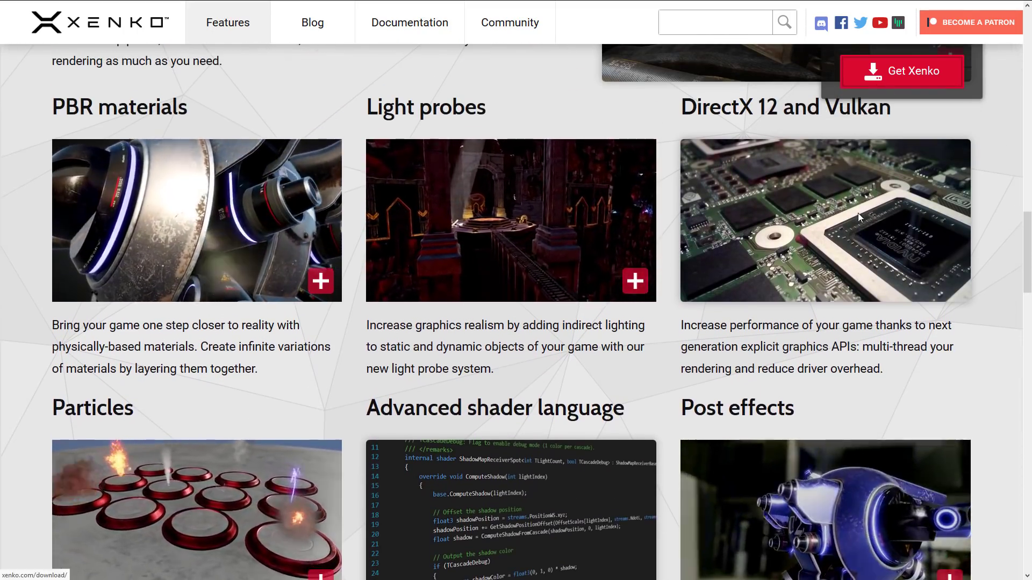
Step: Scroll through the Reliable engine and VR ready cards to the footer, then switch to the Xenko launcher
scroll(360, 334, "down", 3)
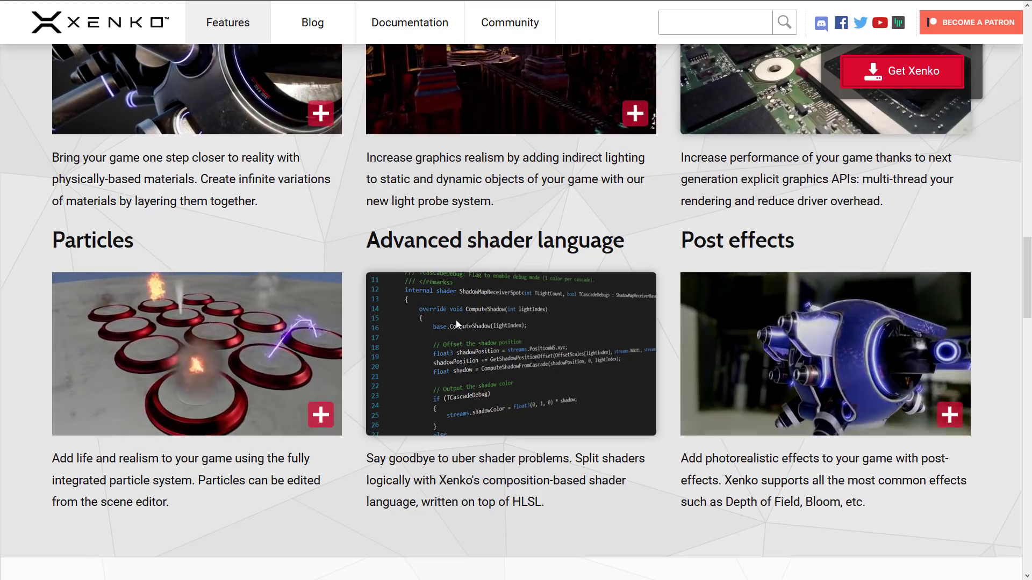
scroll(677, 368, "down", 1)
scroll(676, 367, "down", 2)
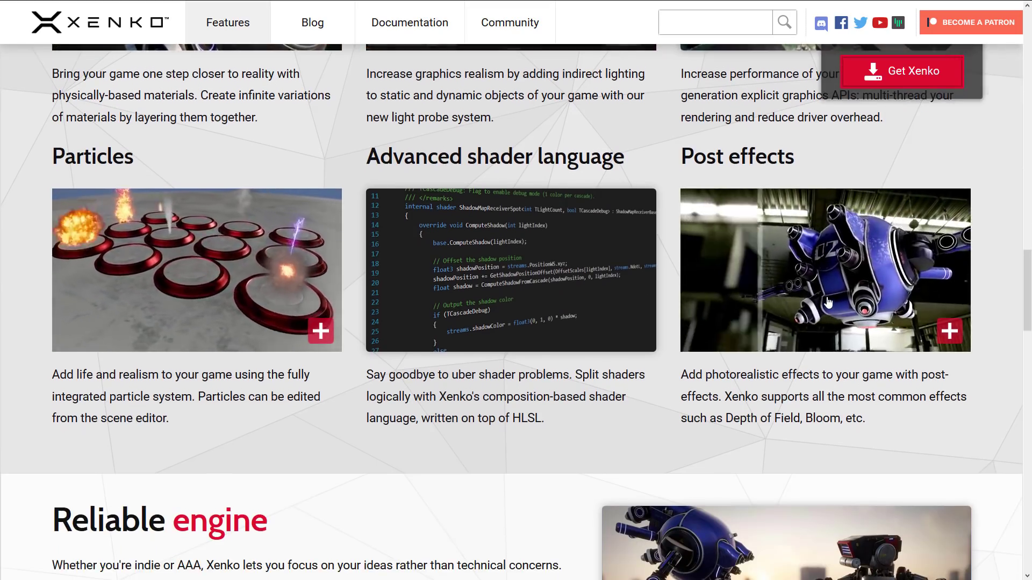
scroll(534, 292, "down", 7)
scroll(531, 311, "down", 2)
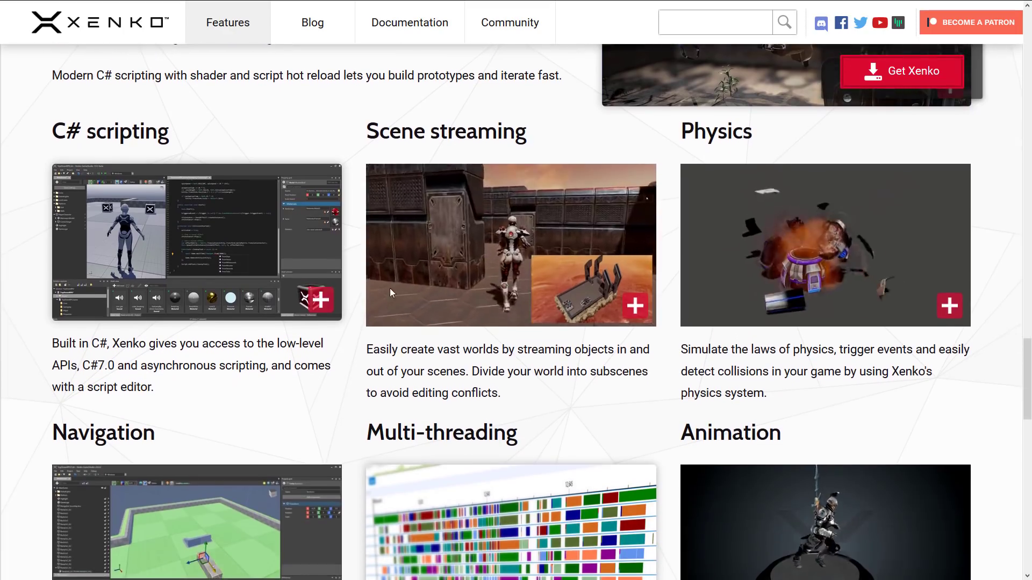
scroll(728, 244, "down", 5)
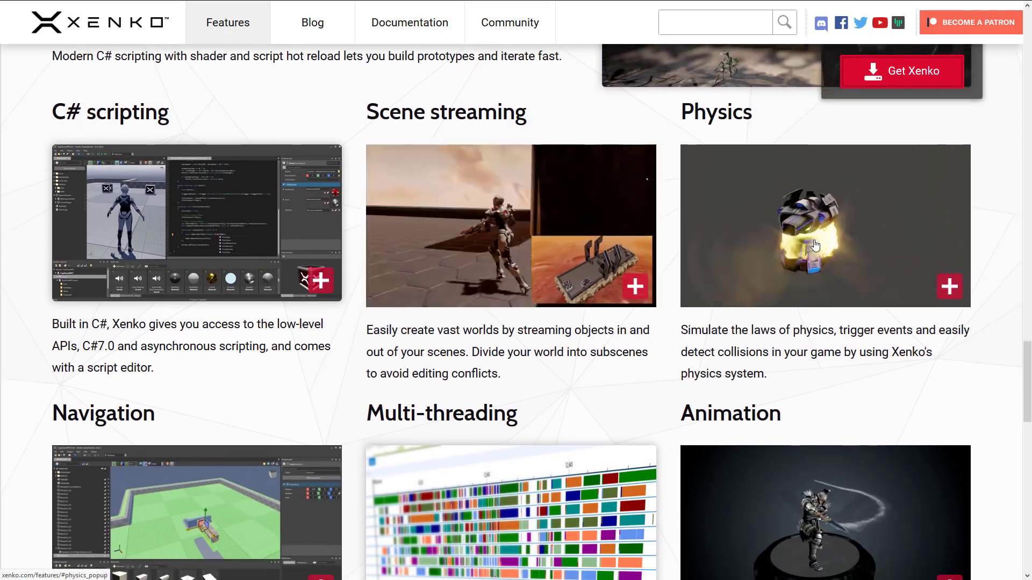
scroll(237, 264, "down", 9)
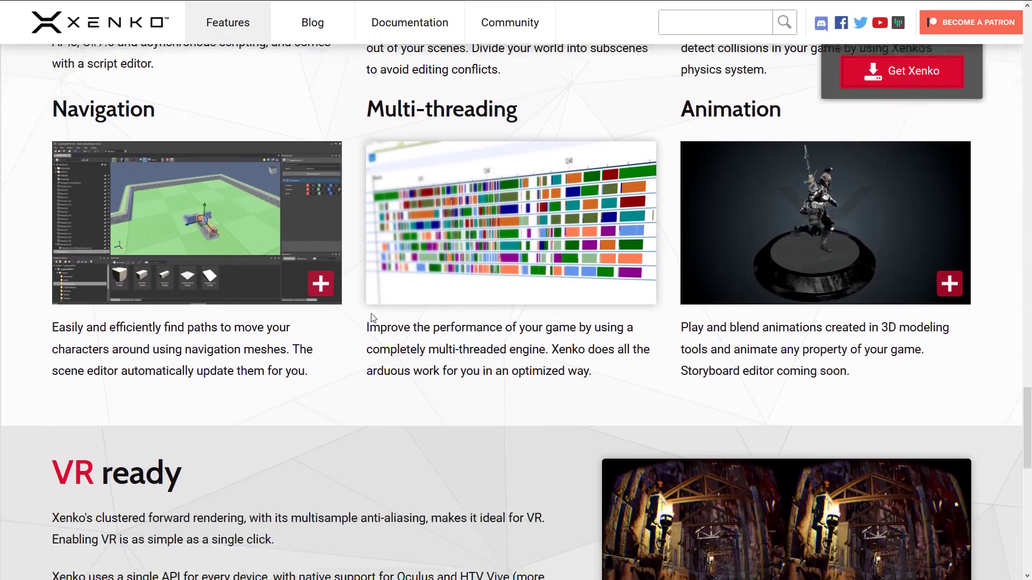
scroll(724, 268, "down", 2)
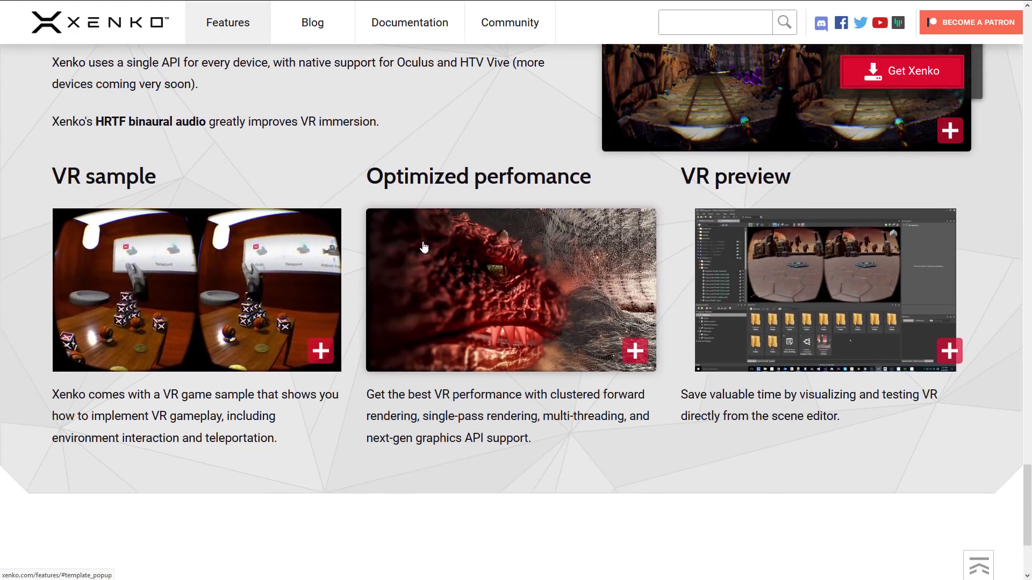
scroll(732, 281, "down", 3)
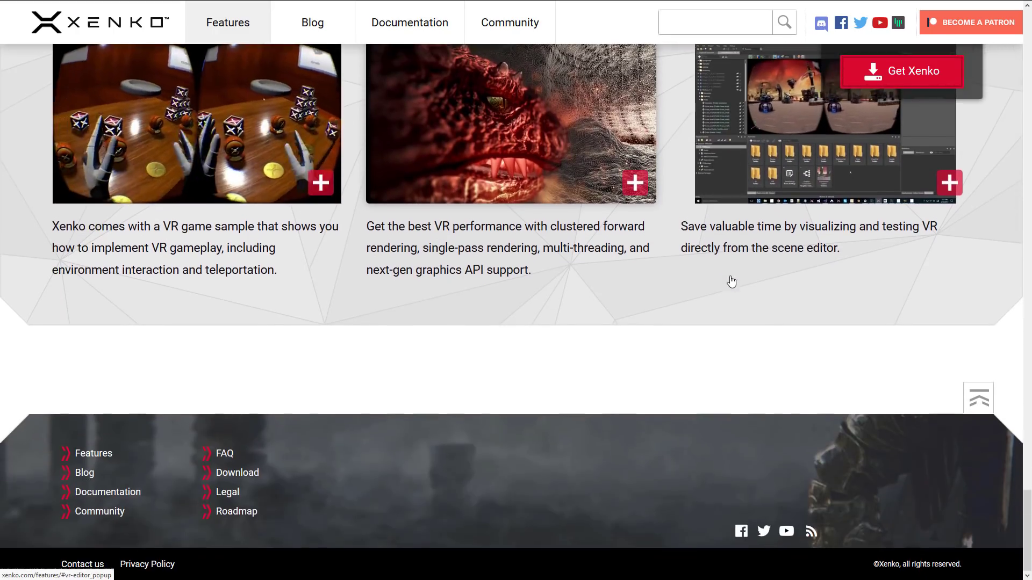
key("alt+Tab")
key("alt+Tab")
key("alt+Tab")
key("alt+Tab")
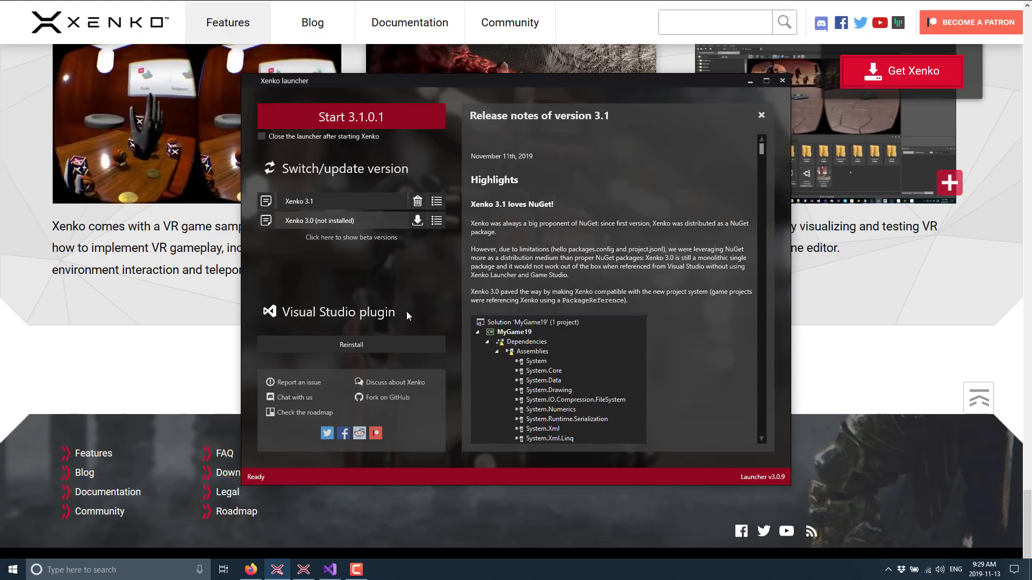
Step: After reading the launcher's 3.1 release notes, return to the Xenko 3.1 released post in Firefox
key("alt+Tab")
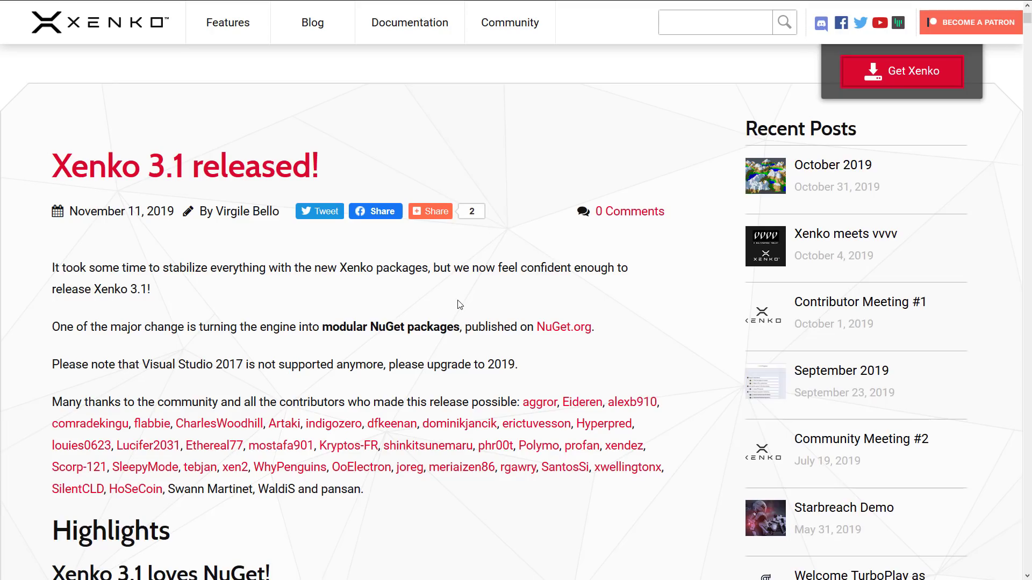
Step: Read the Xenko 3.1 post, highlighting the engine-change and modular NuGet package sentences, then the Visual Studio 2017 support note
scroll(457, 305, "down", 2)
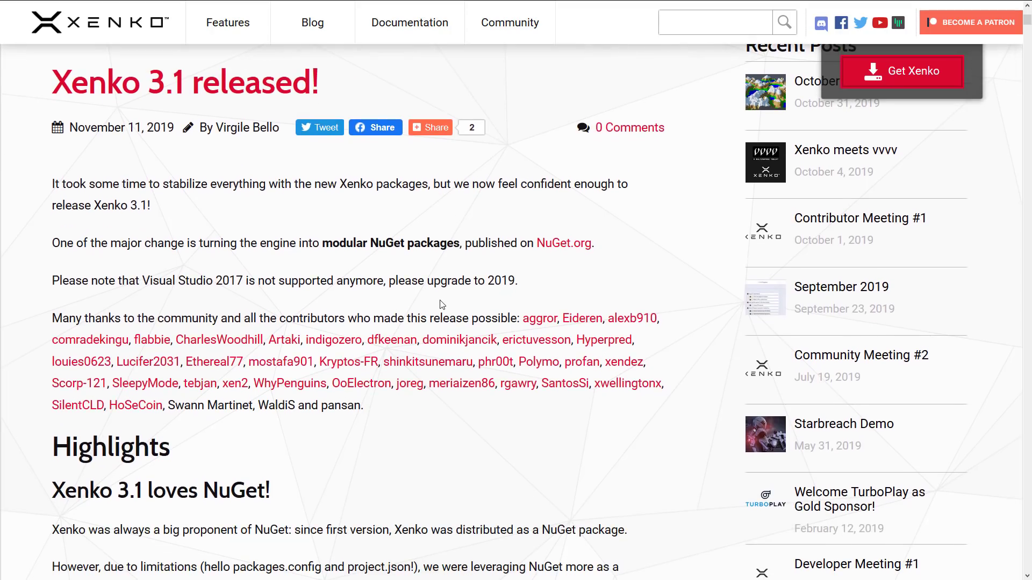
scroll(442, 305, "up", 2)
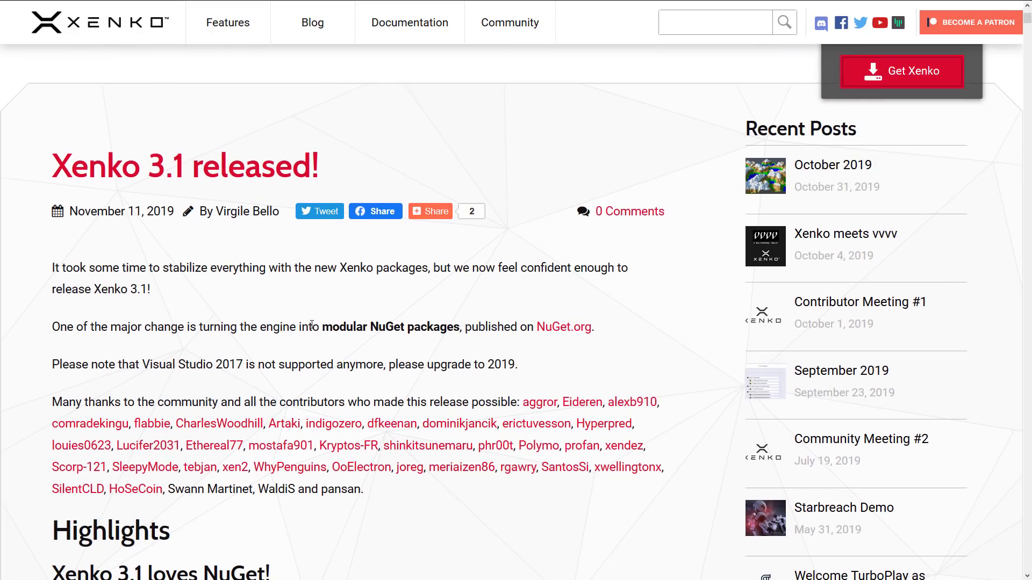
left_click_drag(309, 327, 226, 340)
left_click(182, 338)
left_click_drag(106, 331, 621, 343)
left_click(600, 354)
scroll(223, 366, "down", 2)
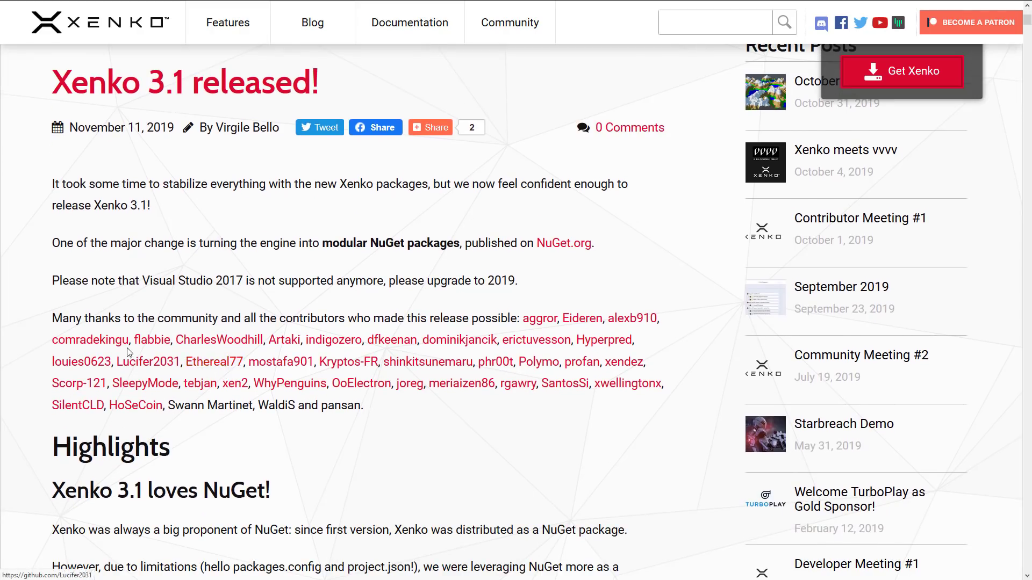
left_click_drag(52, 281, 535, 285)
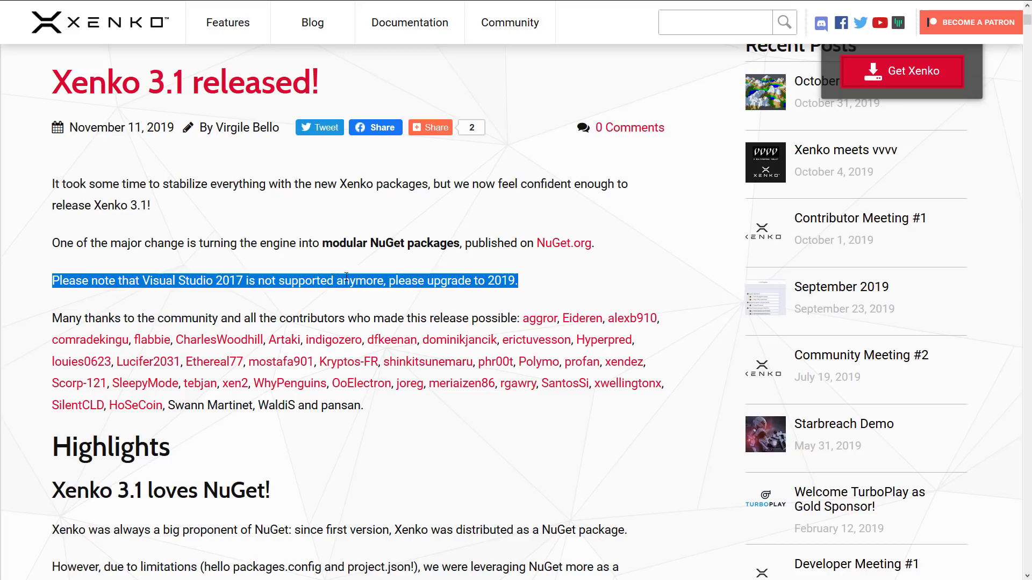
left_click(203, 276)
left_click_drag(108, 284, 543, 297)
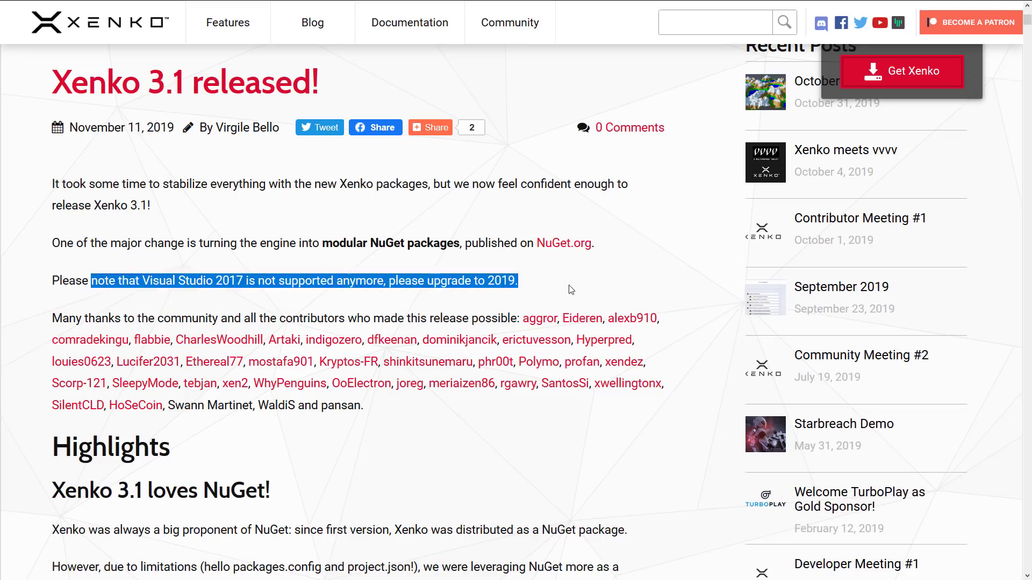
left_click(571, 291)
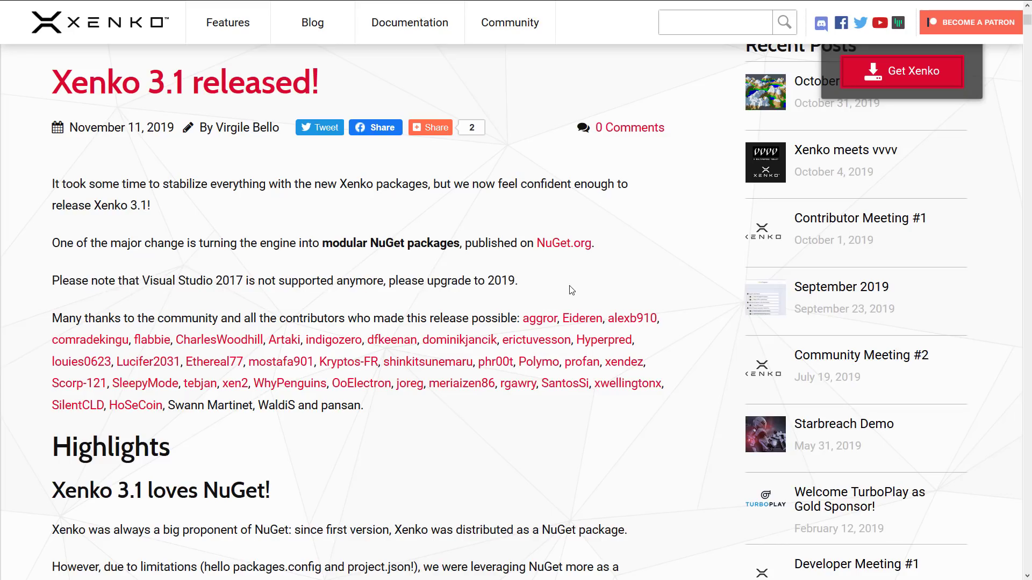